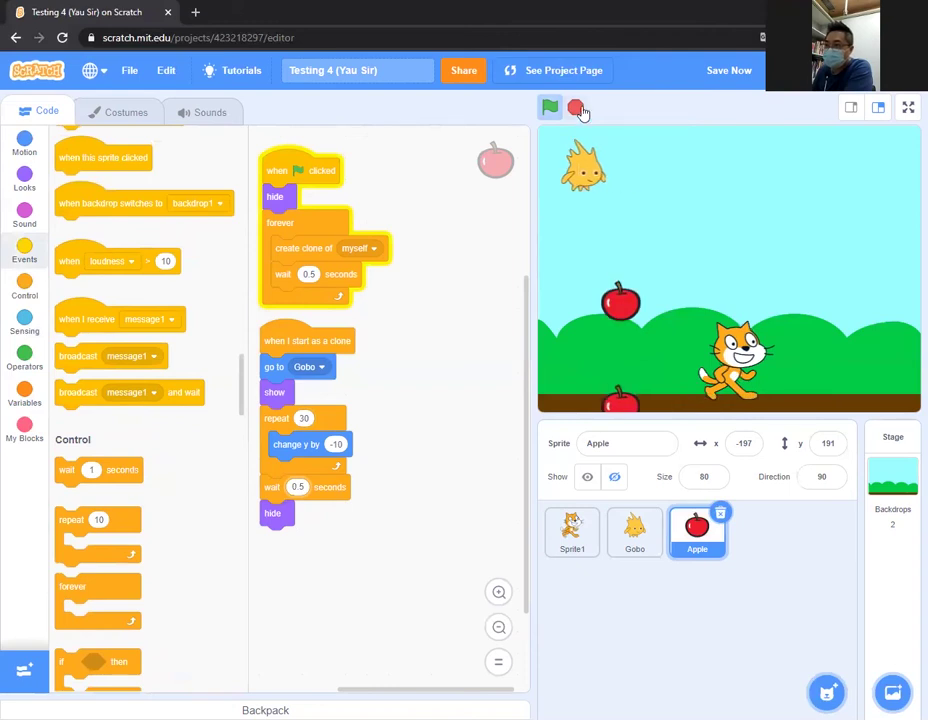
Set the wait before hiding in the Apple's clone script to 0.2 seconds and save the project.
{"action": "type", "text": "0.2"}
{"action": "left_click_drag", "start_coordinate": [291, 337], "coordinate": [295, 342]}
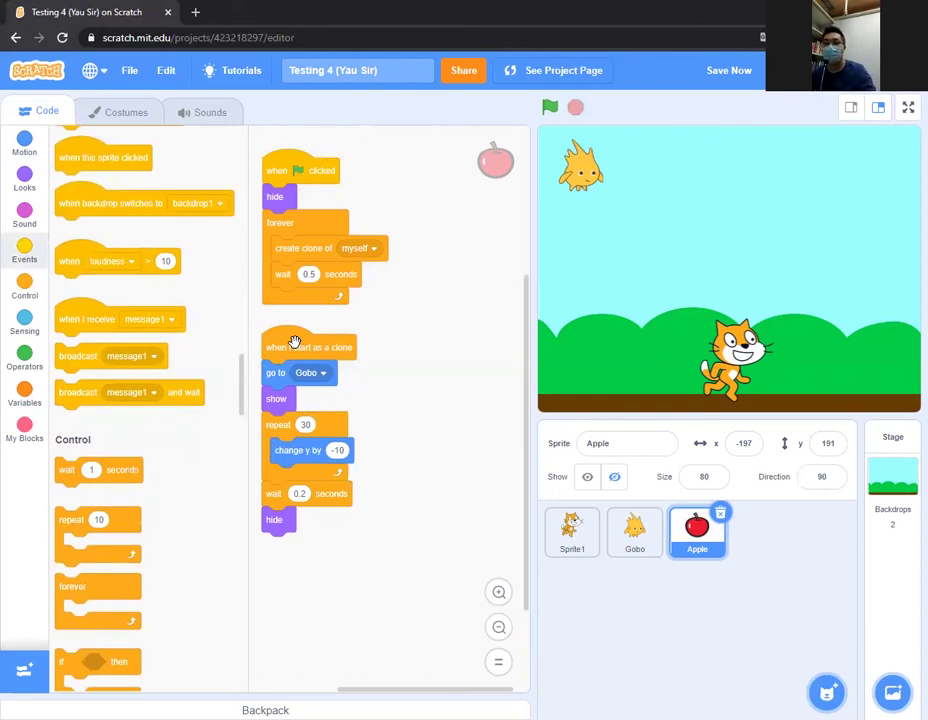
{"action": "key", "text": "ctrl+s"}
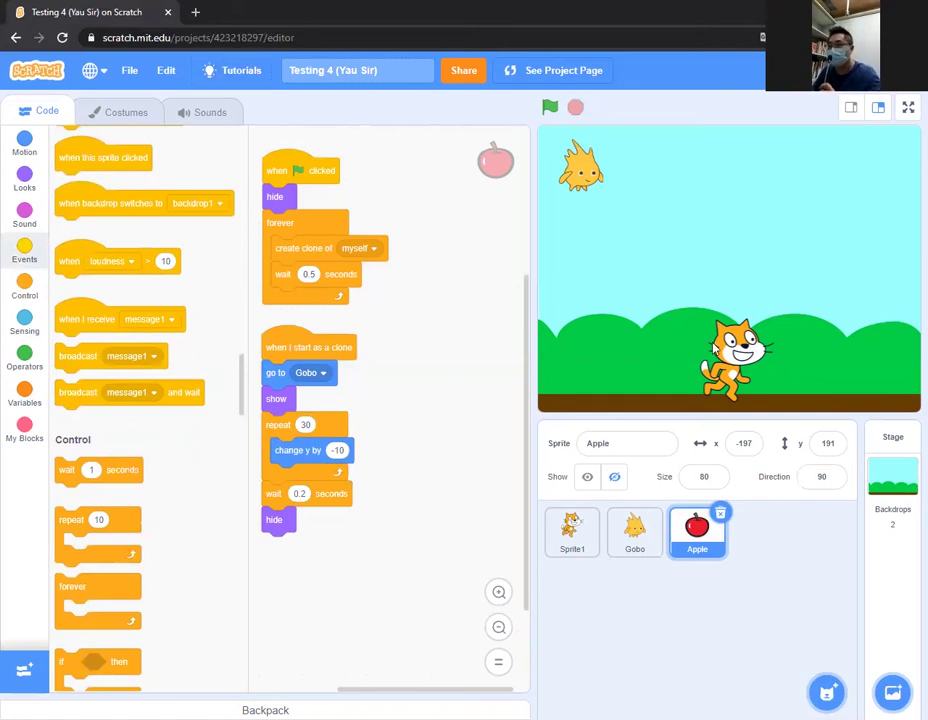
Rename the sprite Sprite1 to Cat.
{"action": "left_click", "coordinate": [590, 550]}
{"action": "left_click", "coordinate": [611, 449]}
{"action": "key", "text": "ctrl+a"}
{"action": "type", "text": "Cat"}
{"action": "key", "text": "Return"}
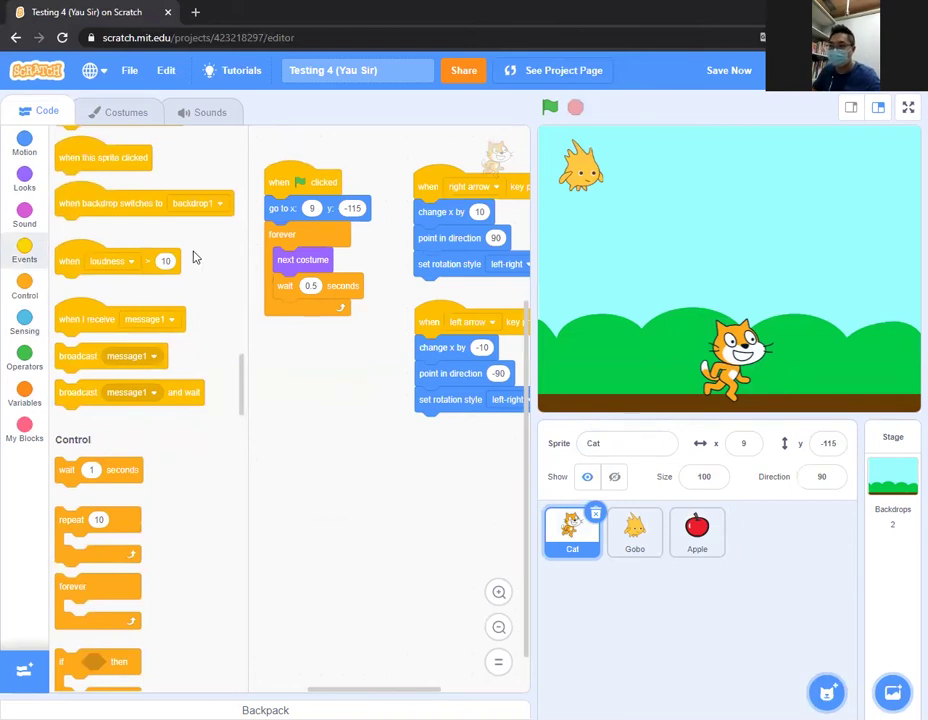
Examine the Cat's costumes, comparing the poses of costume1 and costume2.
{"action": "left_click", "coordinate": [112, 113]}
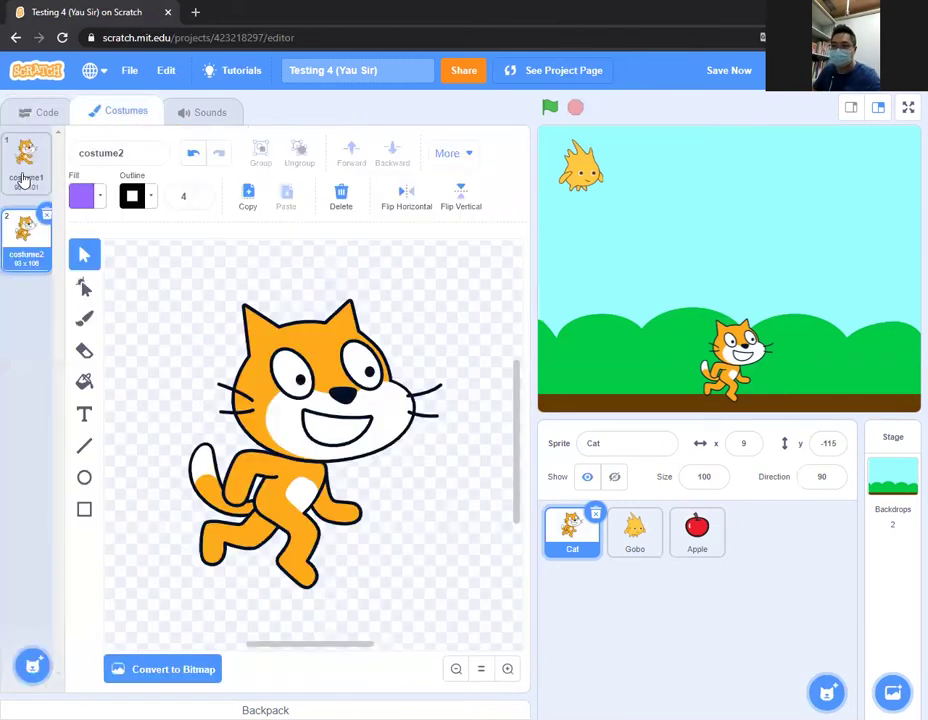
{"action": "left_click", "coordinate": [25, 158]}
{"action": "left_click", "coordinate": [30, 245]}
{"action": "left_click", "coordinate": [30, 170]}
{"action": "left_click", "coordinate": [30, 245]}
{"action": "left_click", "coordinate": [22, 160]}
{"action": "left_click", "coordinate": [20, 185]}
{"action": "left_click", "coordinate": [24, 188]}
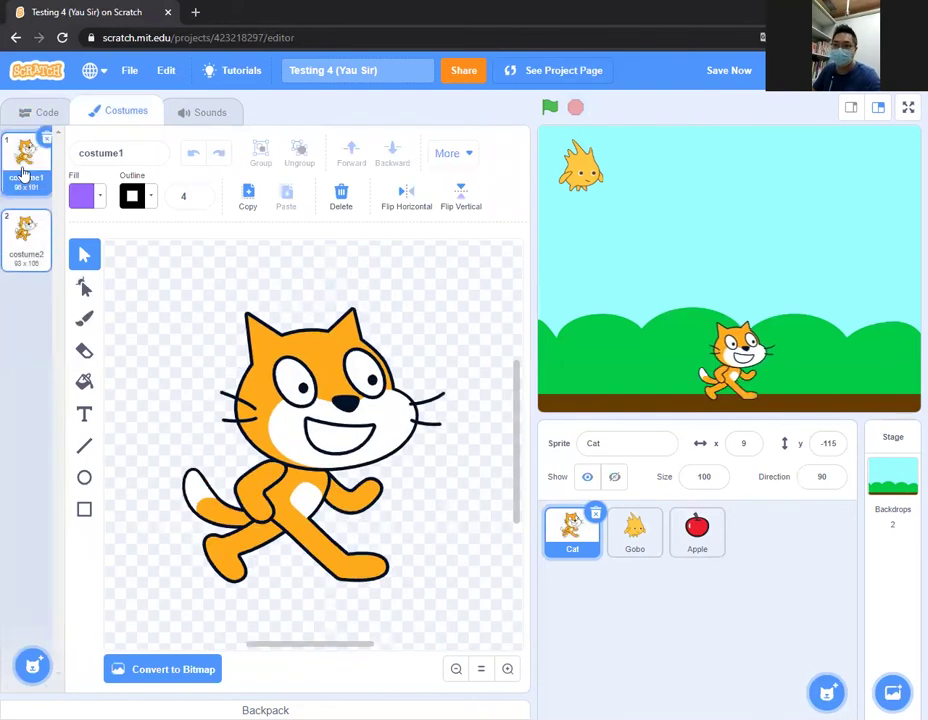
{"action": "left_click", "coordinate": [30, 232]}
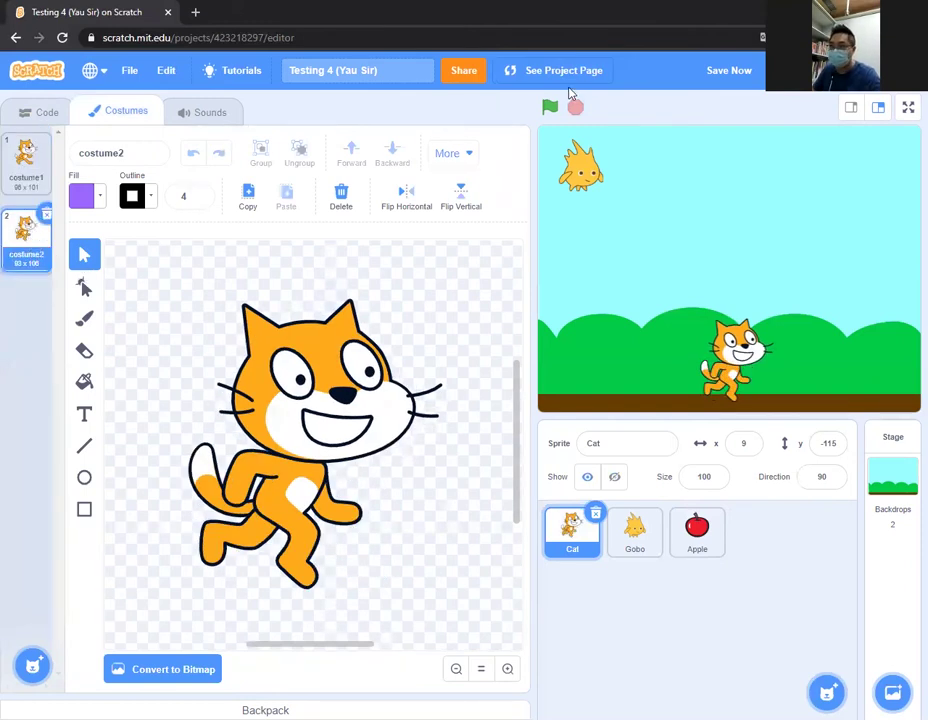
Try moving the cat's head away from its body in costume2, and undo both moves.
{"action": "mouse_move", "coordinate": [126, 330]}
{"action": "left_mouse_down"}
{"action": "mouse_move", "coordinate": [75, 232]}
{"action": "mouse_move", "coordinate": [62, 375]}
{"action": "mouse_move", "coordinate": [130, 379]}
{"action": "mouse_move", "coordinate": [138, 289]}
{"action": "left_mouse_up"}
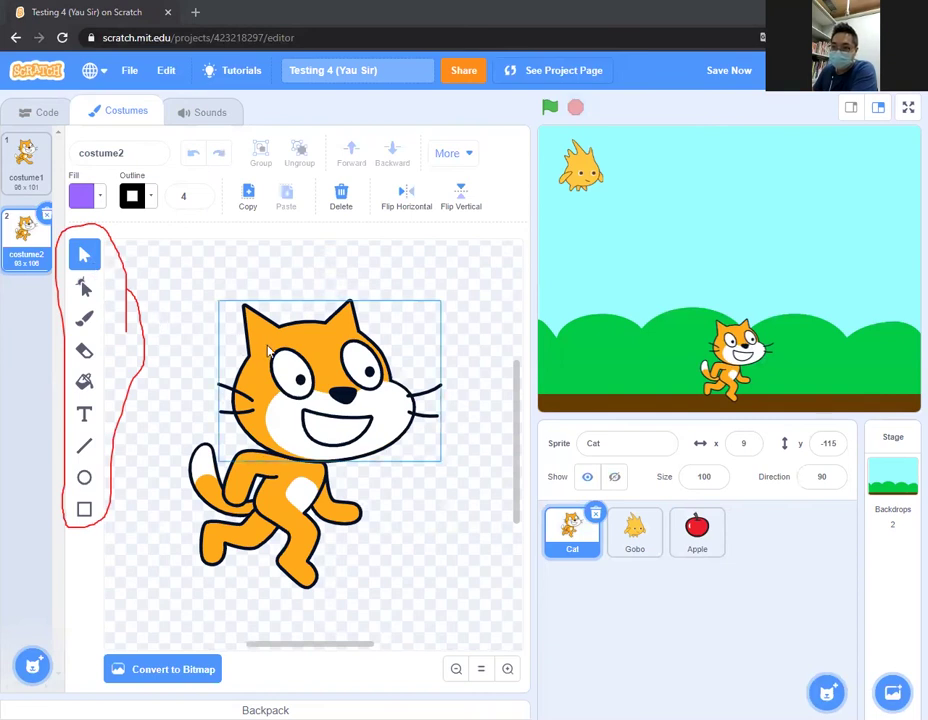
{"action": "left_click_drag", "start_coordinate": [248, 307], "coordinate": [207, 267]}
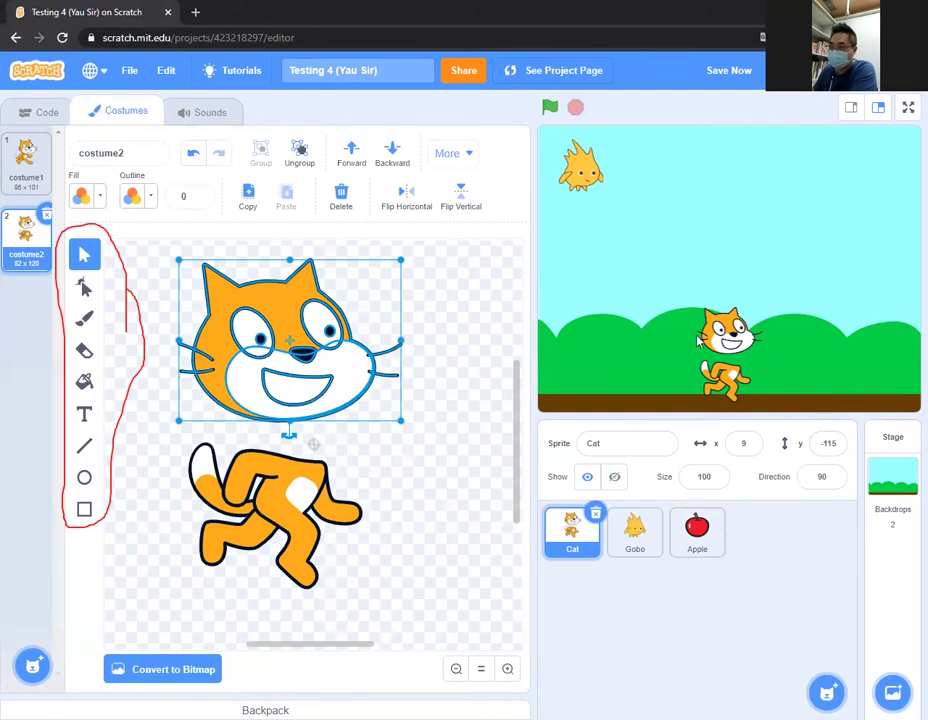
{"action": "mouse_move", "coordinate": [289, 316]}
{"action": "left_mouse_down"}
{"action": "mouse_move", "coordinate": [355, 325]}
{"action": "mouse_move", "coordinate": [378, 340]}
{"action": "left_mouse_up"}
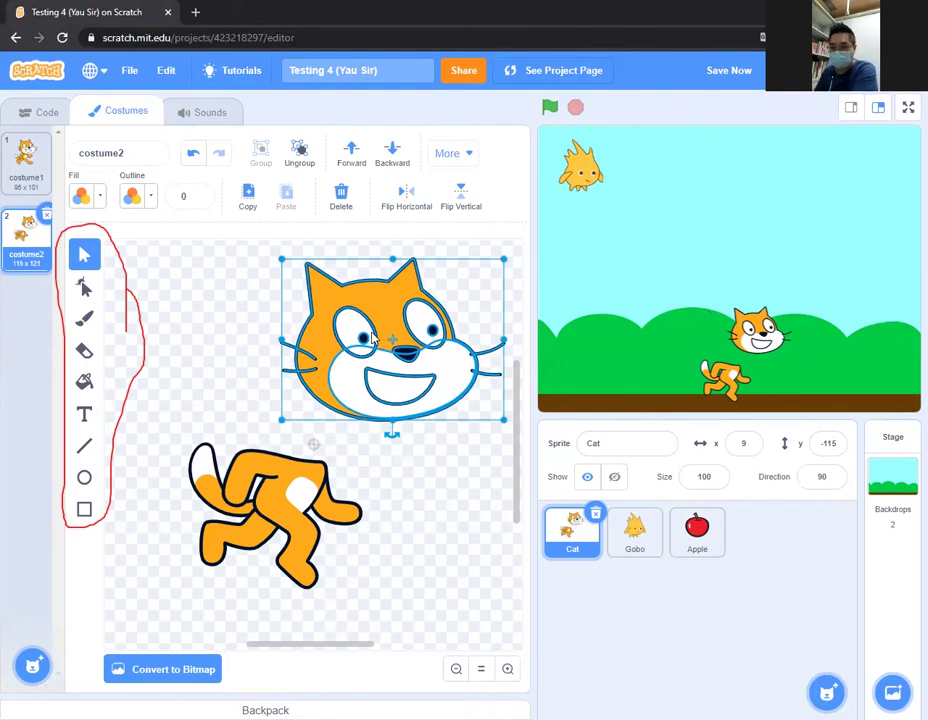
{"action": "left_click", "coordinate": [192, 152]}
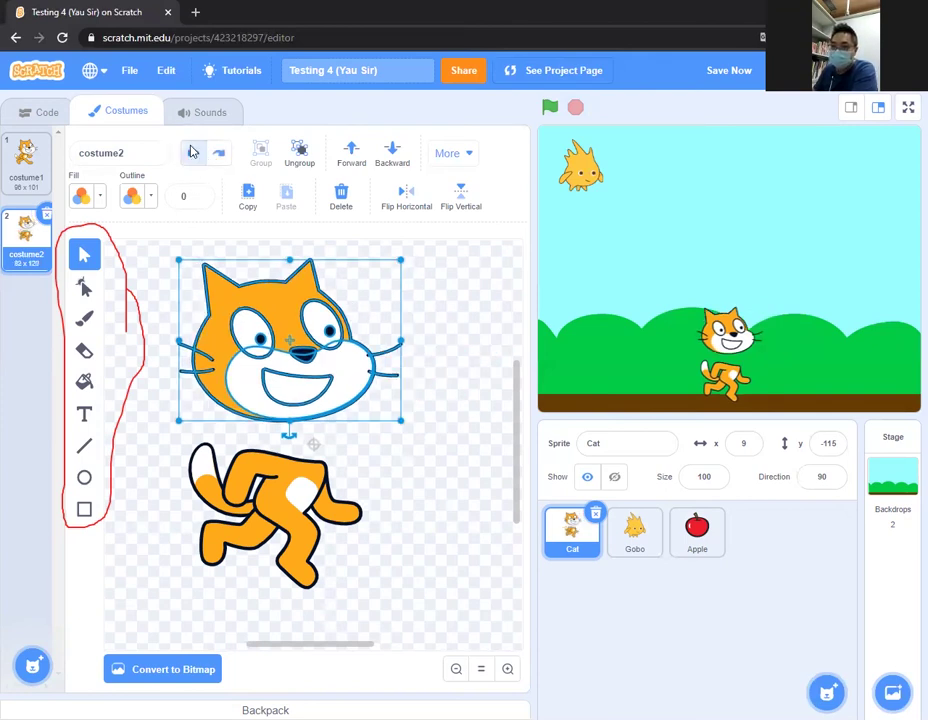
{"action": "left_click", "coordinate": [194, 153]}
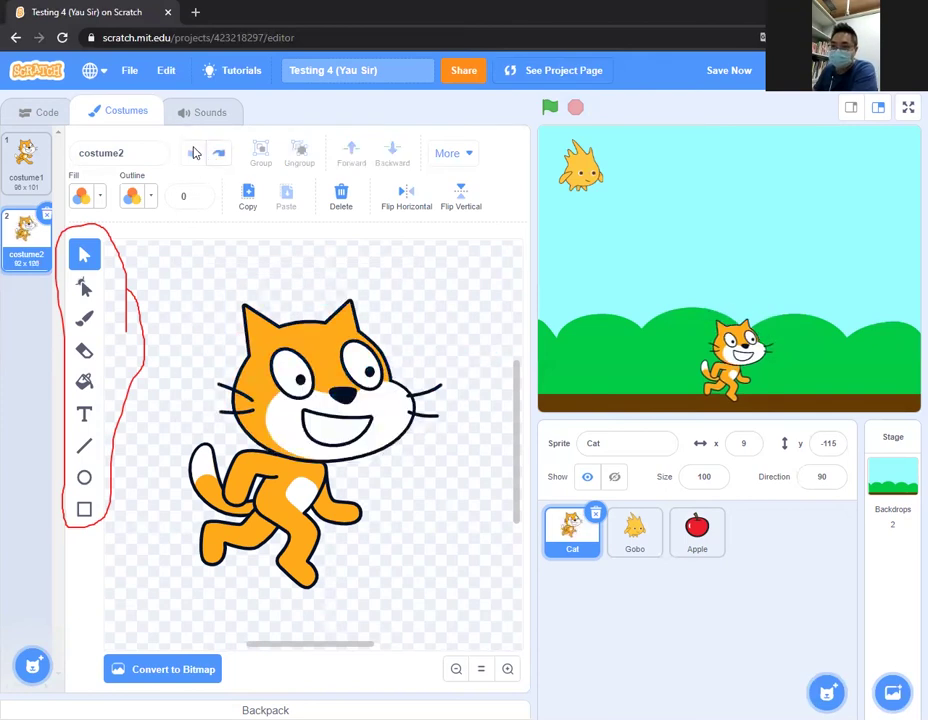
Try reshaping the cat's mouth in costume2 by pulling its corner points downward, and undo the changes.
{"action": "left_click", "coordinate": [86, 288]}
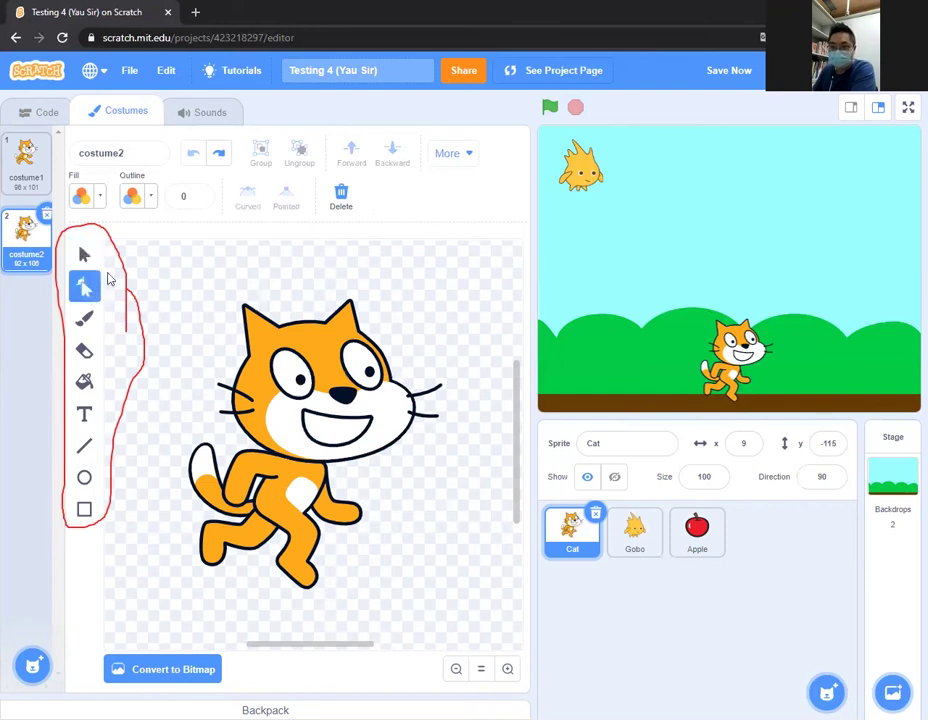
{"action": "left_click", "coordinate": [314, 417]}
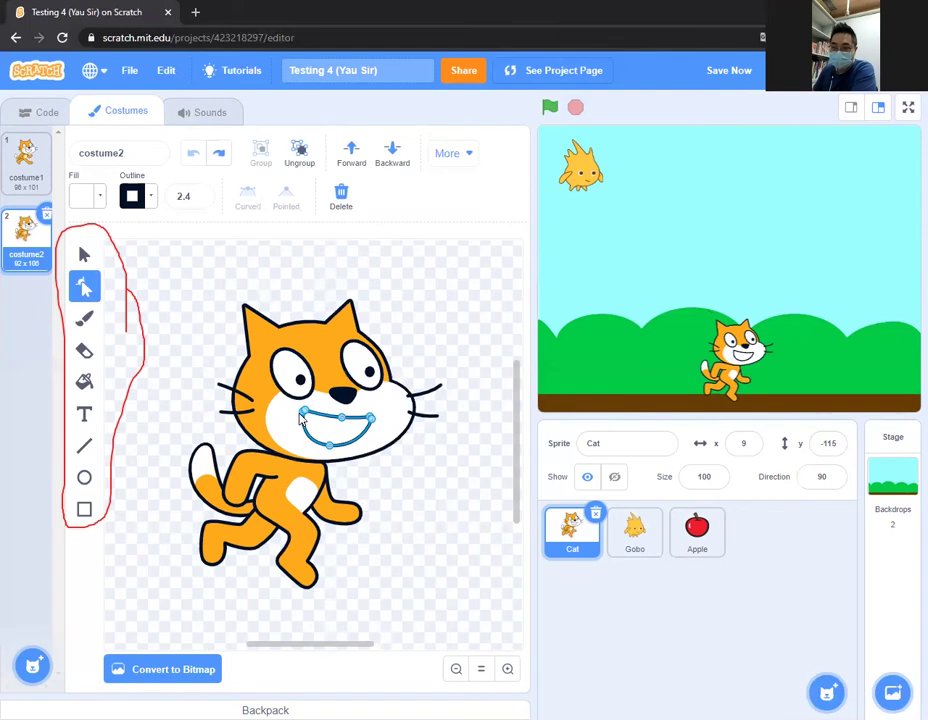
{"action": "left_click_drag", "start_coordinate": [306, 420], "coordinate": [283, 455]}
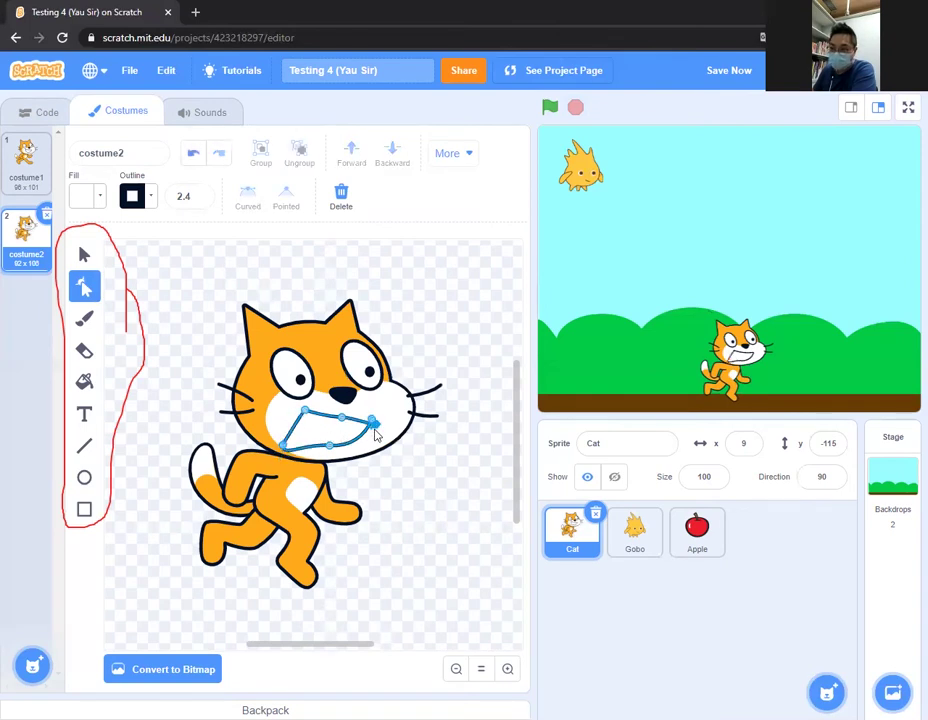
{"action": "left_click_drag", "start_coordinate": [370, 420], "coordinate": [375, 450]}
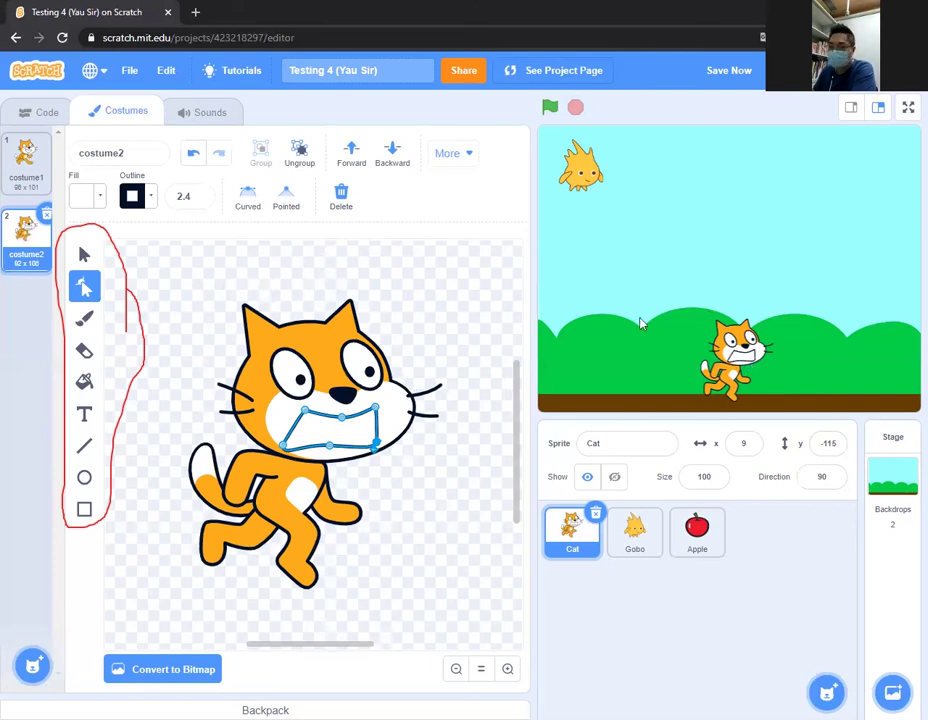
{"action": "left_click", "coordinate": [192, 160]}
{"action": "left_click", "coordinate": [192, 160]}
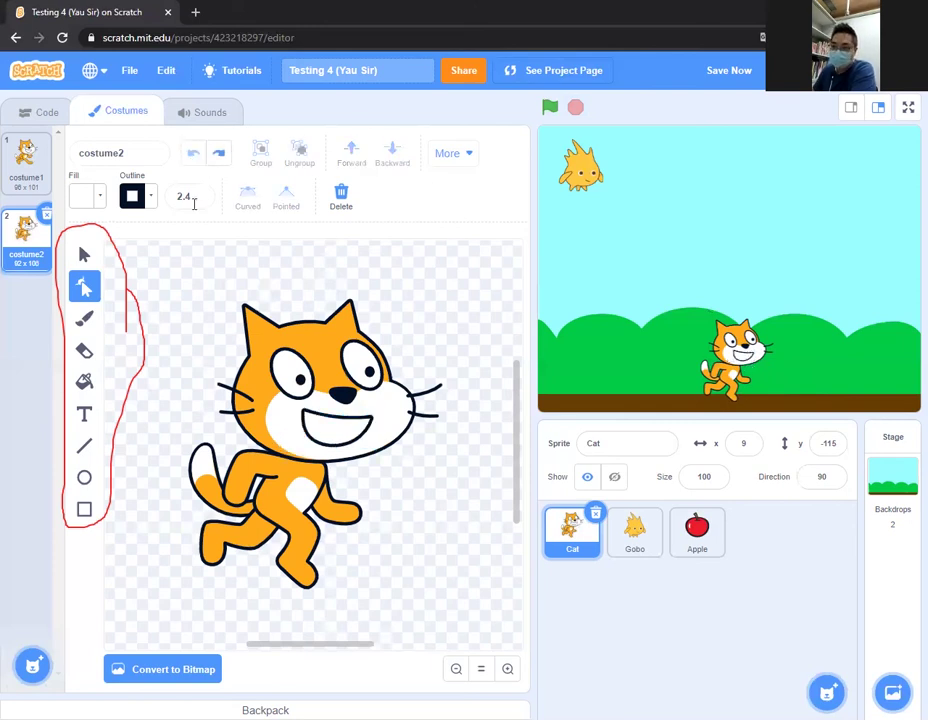
{"action": "left_click", "coordinate": [84, 317]}
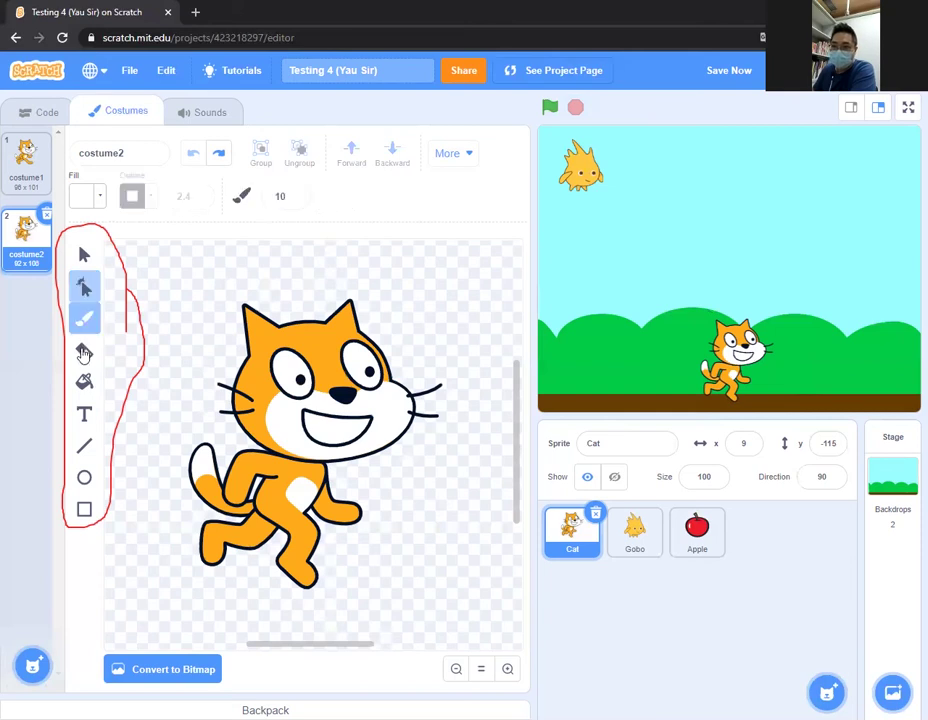
{"action": "left_click", "coordinate": [84, 350]}
{"action": "left_click", "coordinate": [84, 380]}
{"action": "left_click", "coordinate": [84, 350]}
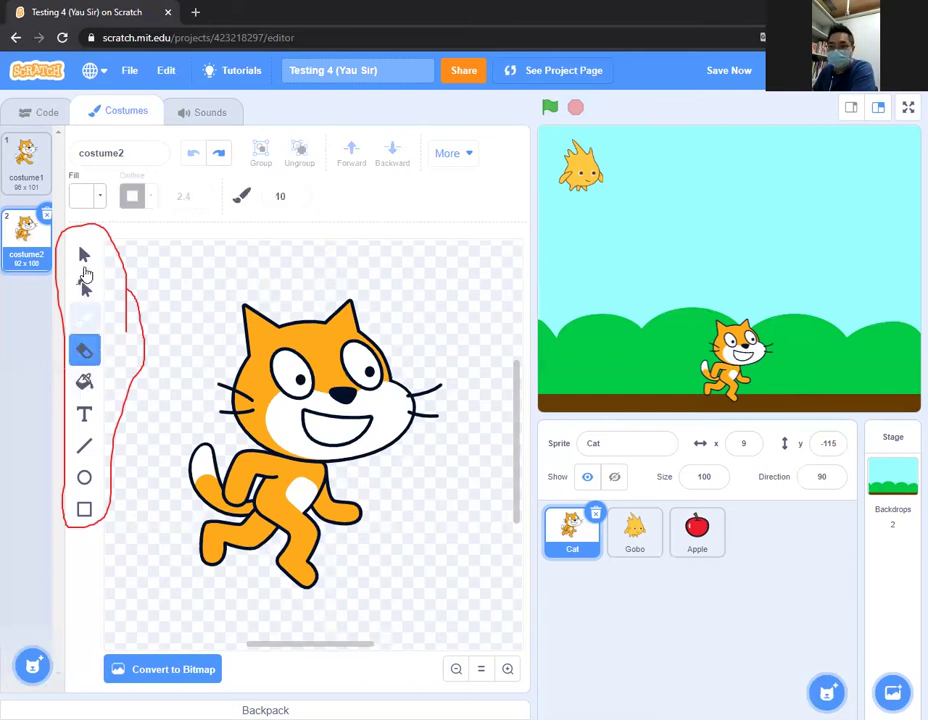
{"action": "left_click", "coordinate": [85, 256]}
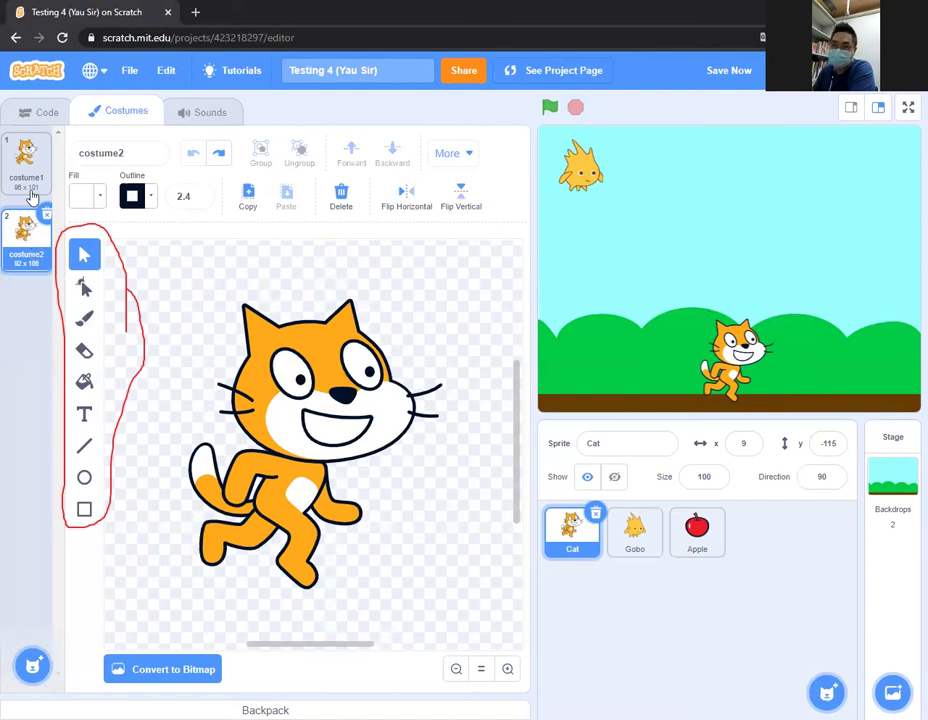
Duplicate costume2 and name the copy "Ouch!".
{"action": "right_click", "coordinate": [22, 242]}
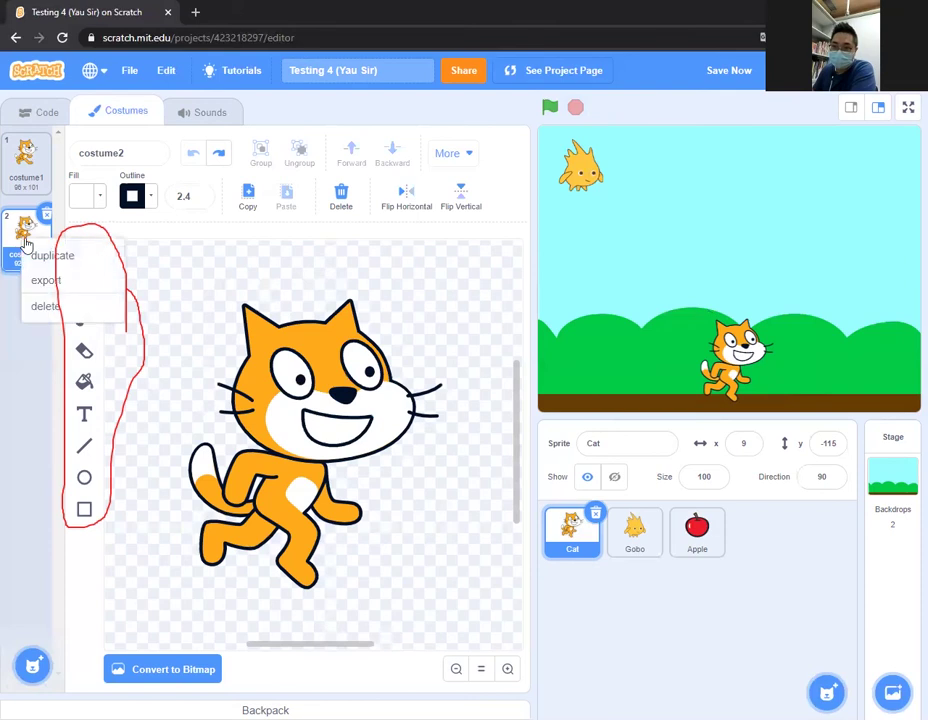
{"action": "left_click", "coordinate": [41, 257]}
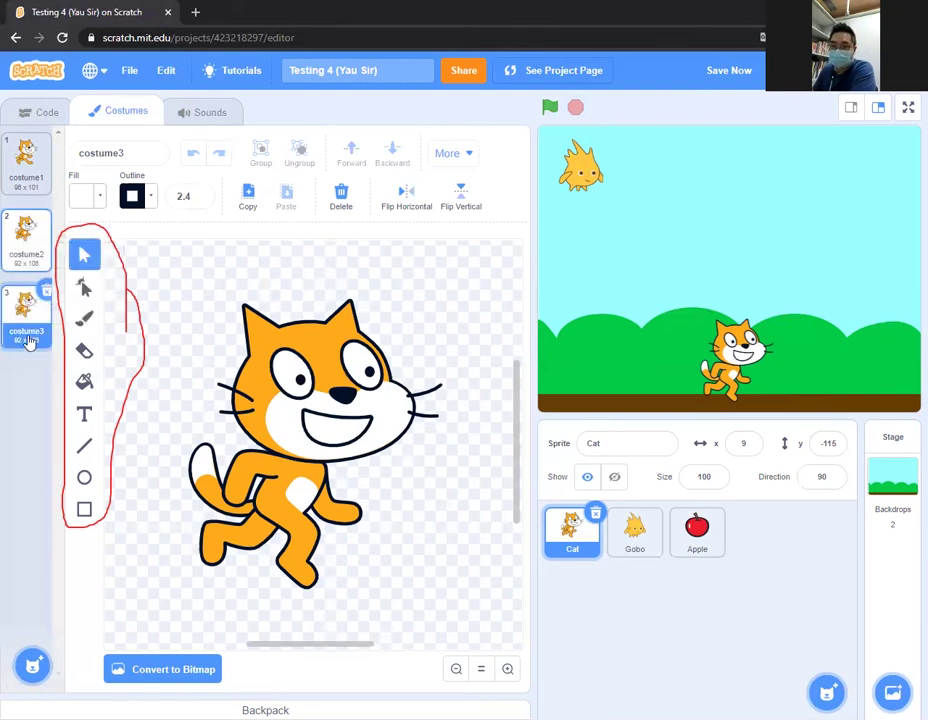
{"action": "left_click", "coordinate": [131, 148]}
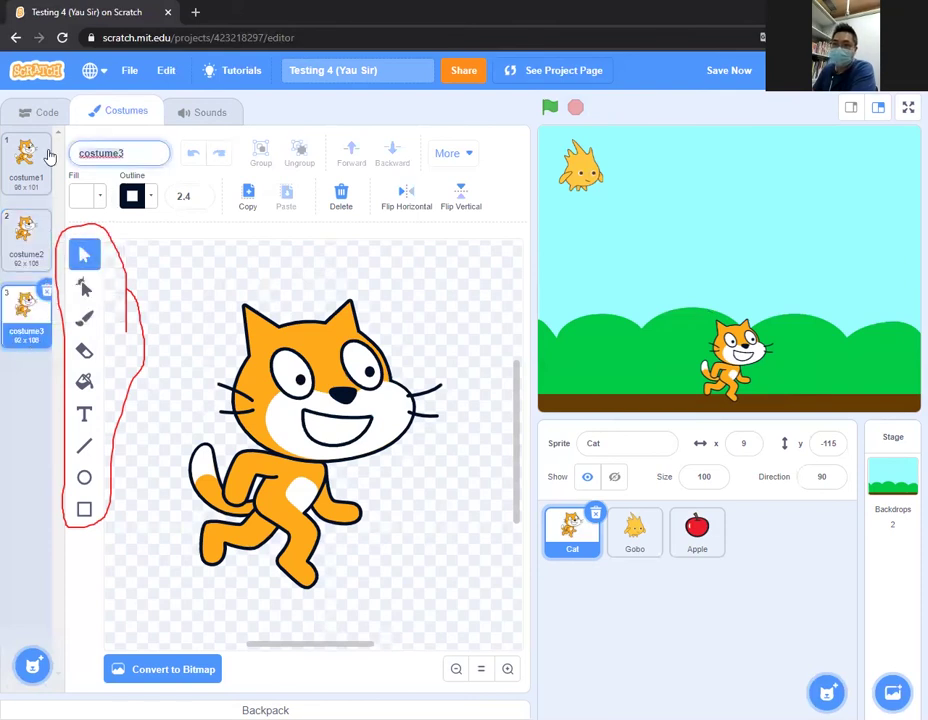
{"action": "key", "text": "BackSpace"}
{"action": "type", "text": "Ouch!"}
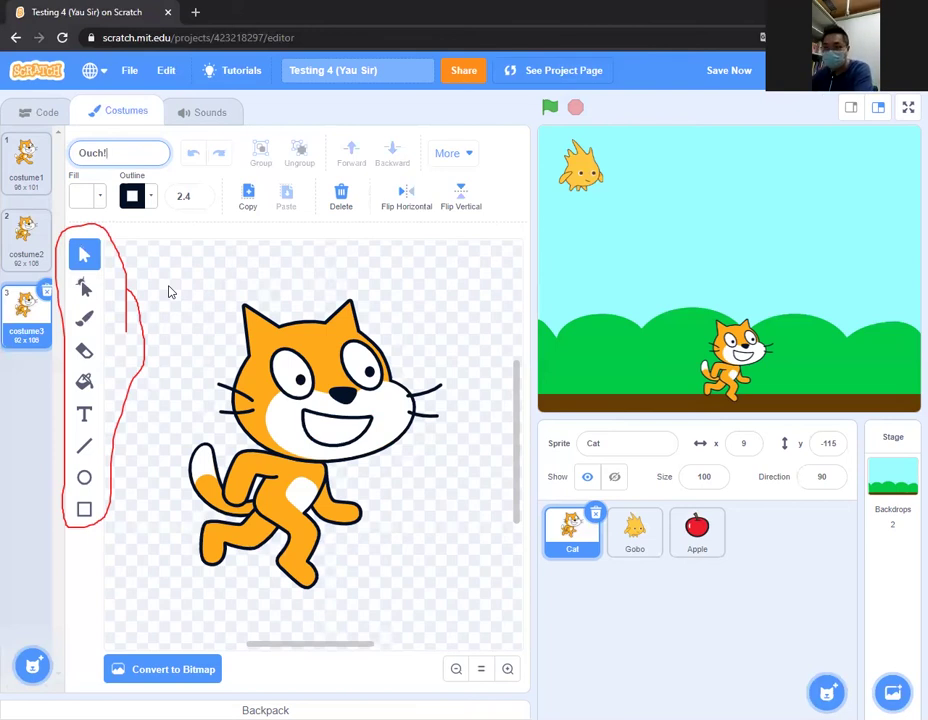
{"action": "left_click", "coordinate": [170, 292]}
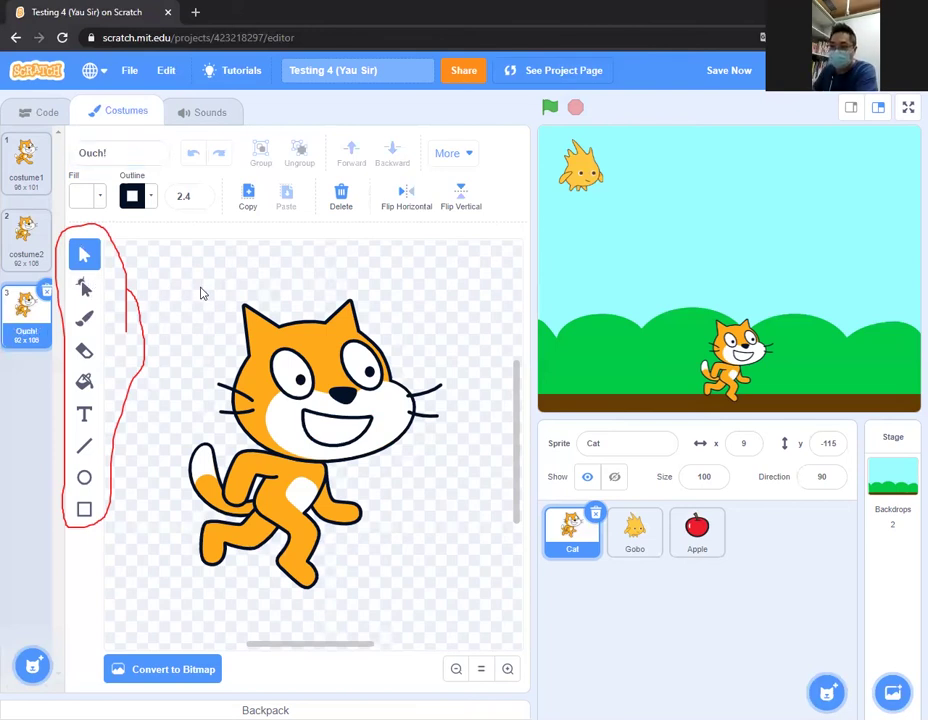
Reshape the mouth in the Ouch! costume from a smile into a wide, downturned open mouth with flat lower edge.
{"action": "left_click", "coordinate": [28, 233]}
{"action": "left_click", "coordinate": [28, 320]}
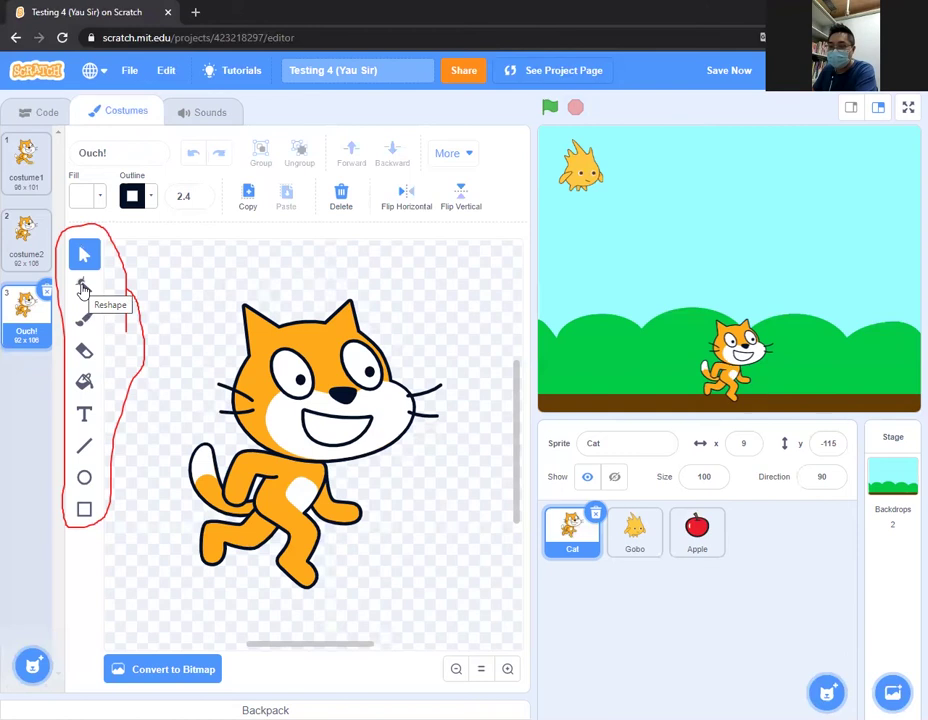
{"action": "left_click", "coordinate": [83, 287]}
{"action": "left_click", "coordinate": [306, 422]}
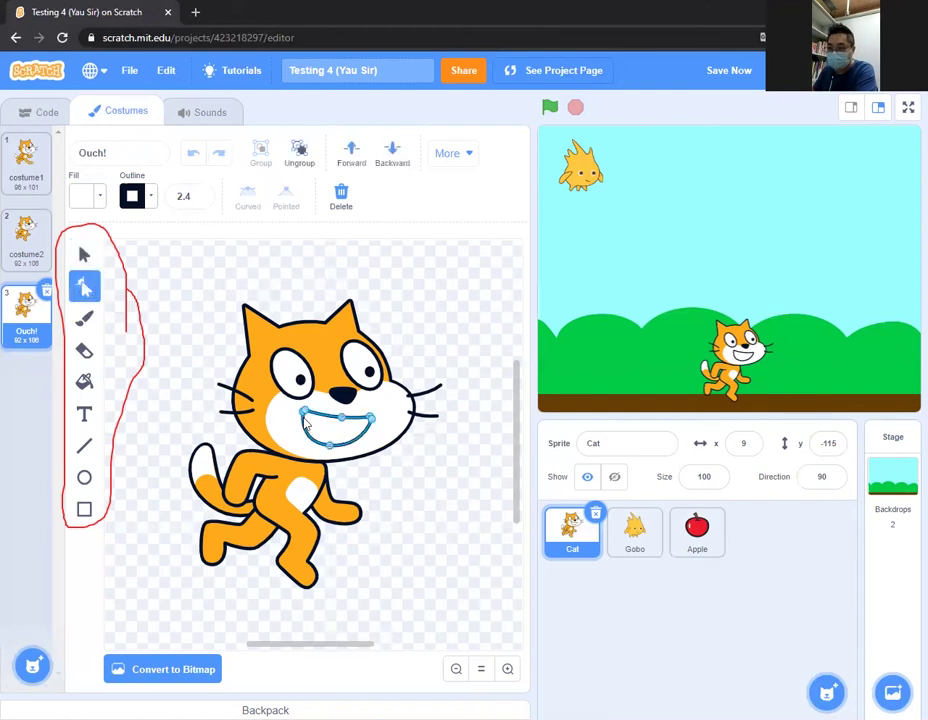
{"action": "left_click_drag", "start_coordinate": [306, 422], "coordinate": [287, 452]}
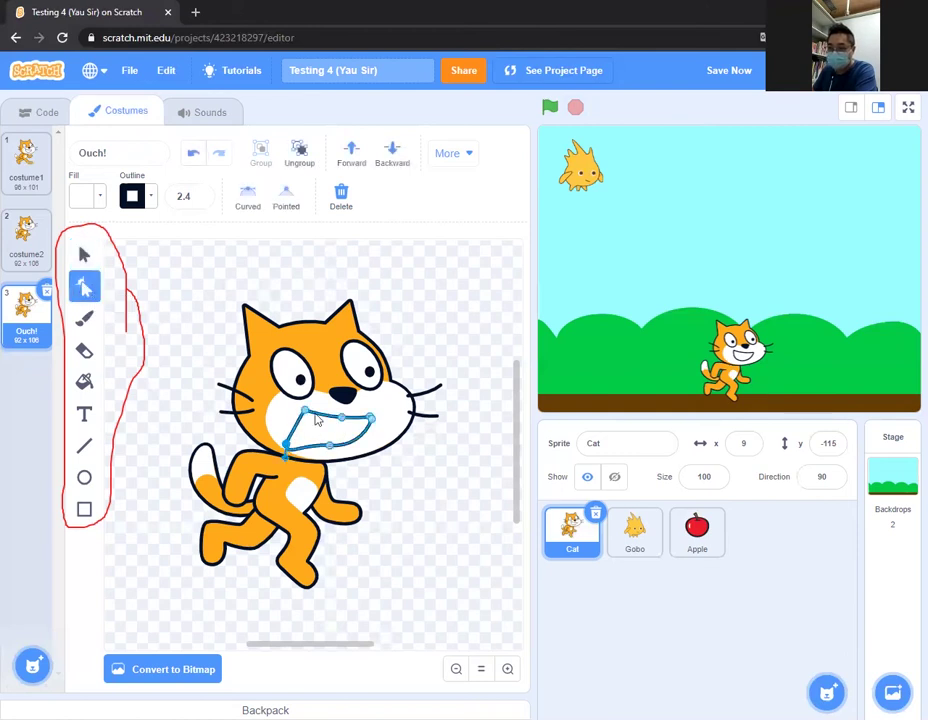
{"action": "left_click_drag", "start_coordinate": [370, 418], "coordinate": [336, 419]}
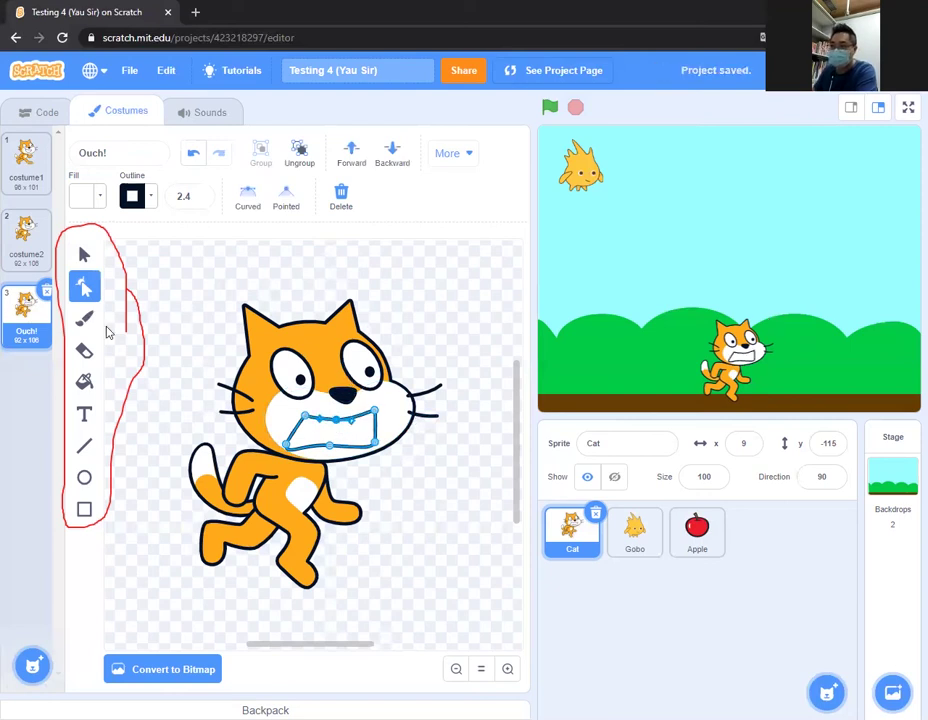
Fill the mouth of the Ouch! costume with red, using color 100, saturation 91 and brightness 100.
{"action": "left_click", "coordinate": [84, 350]}
{"action": "left_click", "coordinate": [85, 383]}
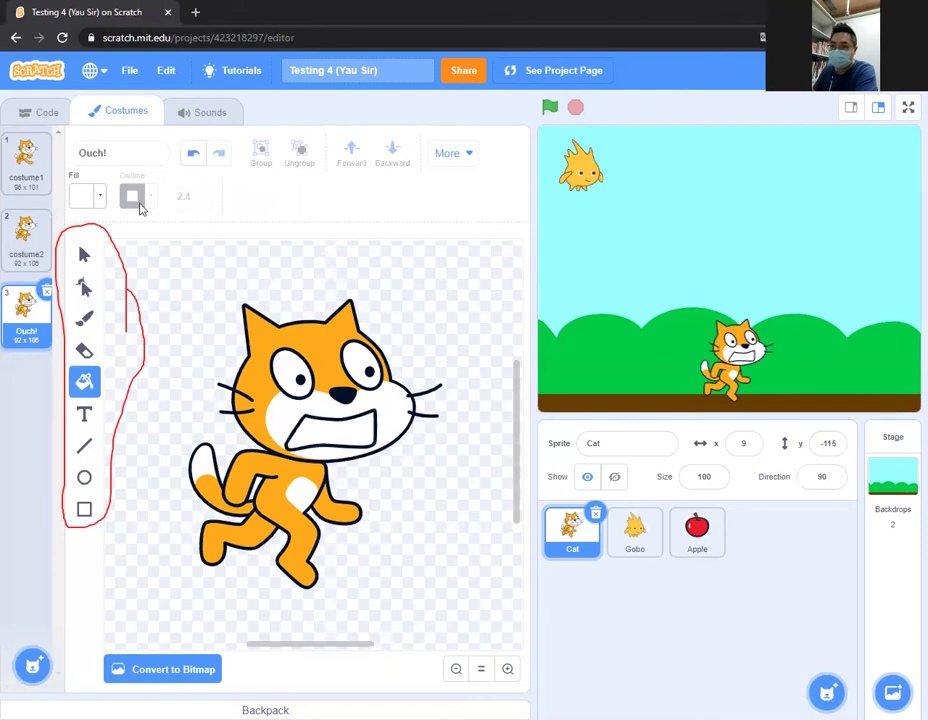
{"action": "left_click", "coordinate": [94, 200]}
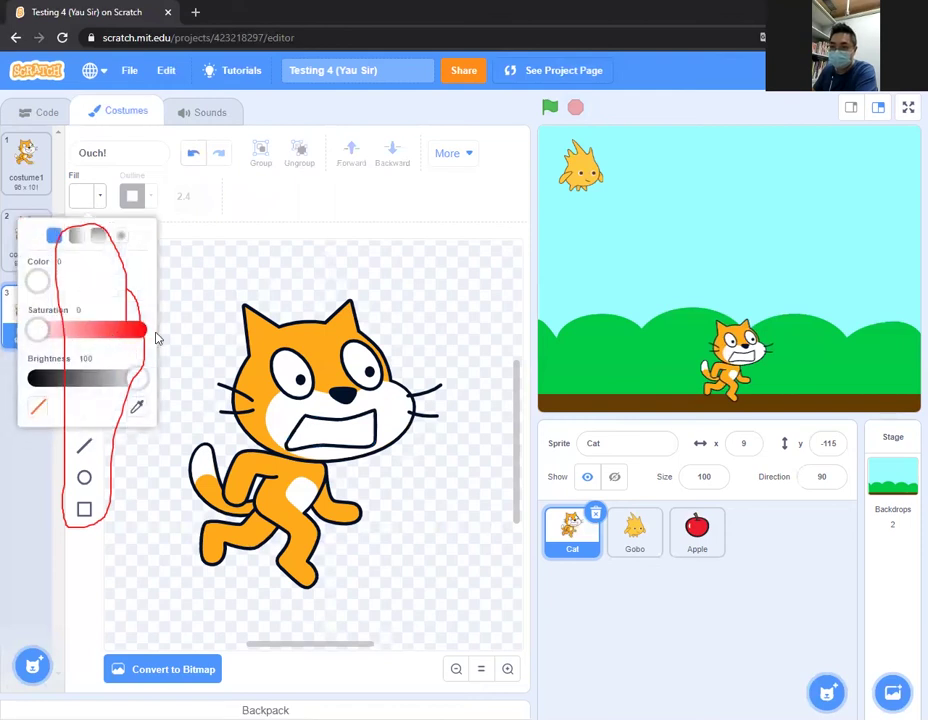
{"action": "left_click", "coordinate": [140, 333]}
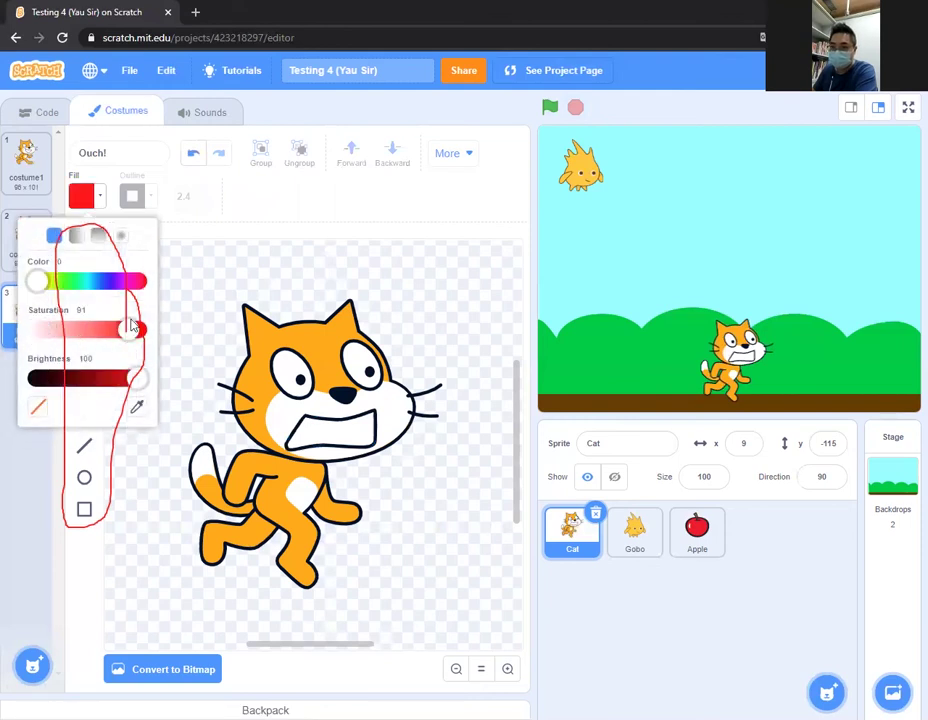
{"action": "left_click_drag", "start_coordinate": [37, 281], "coordinate": [182, 356]}
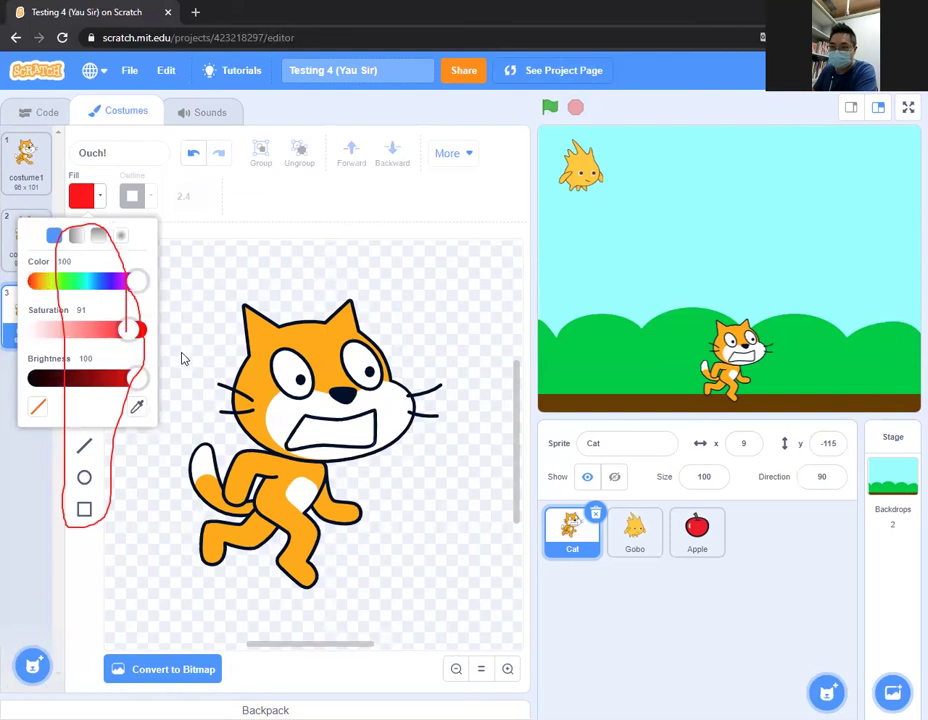
{"action": "left_click", "coordinate": [330, 428]}
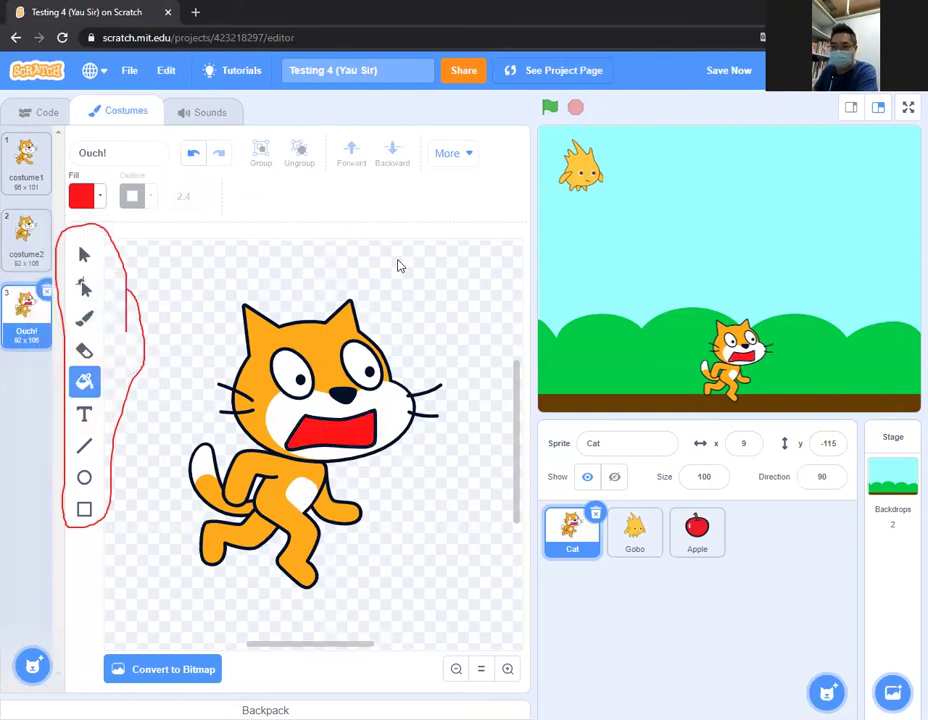
Fill the white muzzle area around the mouth in costume2 with the same red.
{"action": "left_click", "coordinate": [37, 238]}
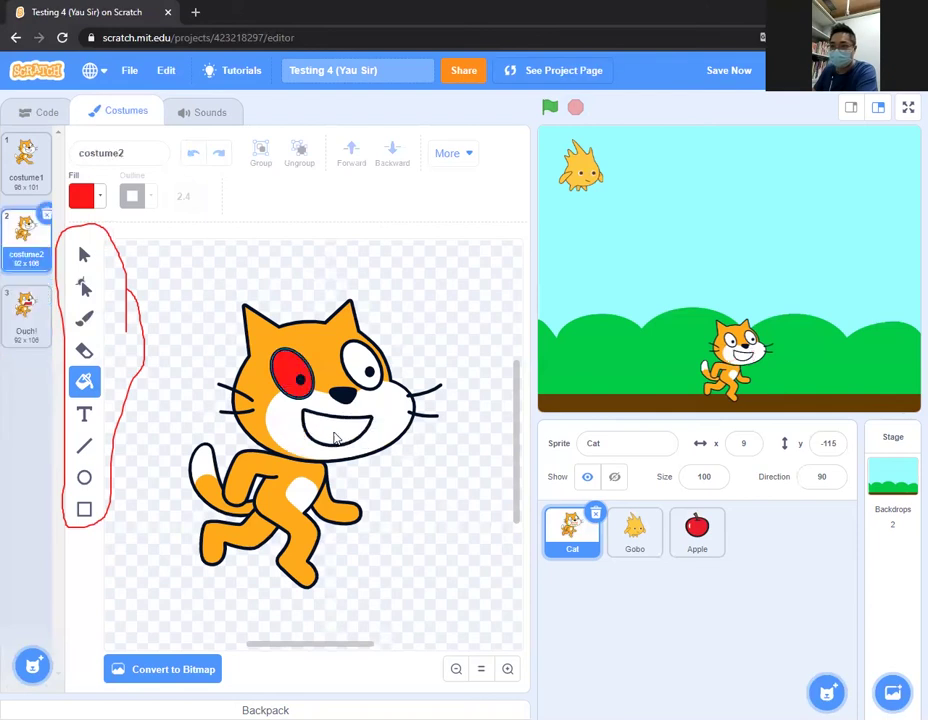
{"action": "left_click", "coordinate": [292, 435]}
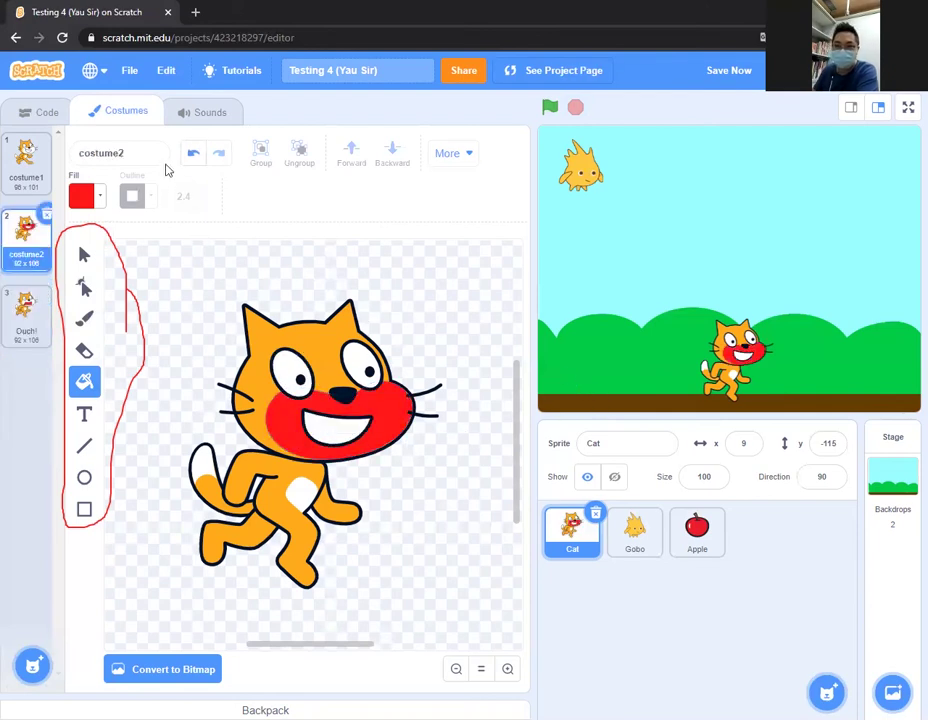
Undo the muzzle fill in costume2 and fill only the mouths of costume2 and costume1 with red.
{"action": "left_click", "coordinate": [193, 153]}
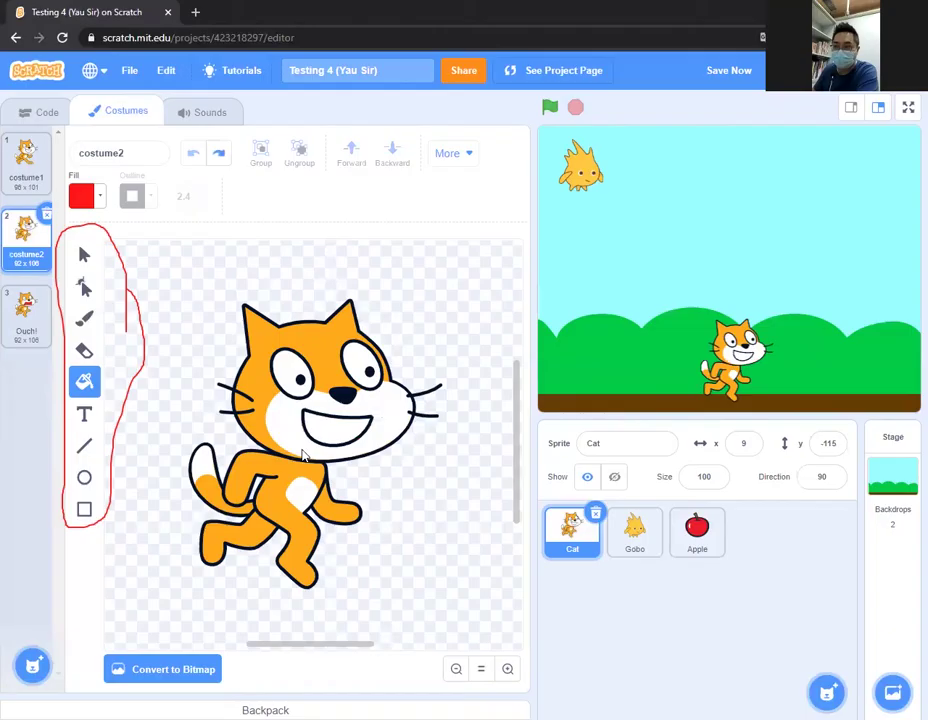
{"action": "left_click", "coordinate": [306, 440]}
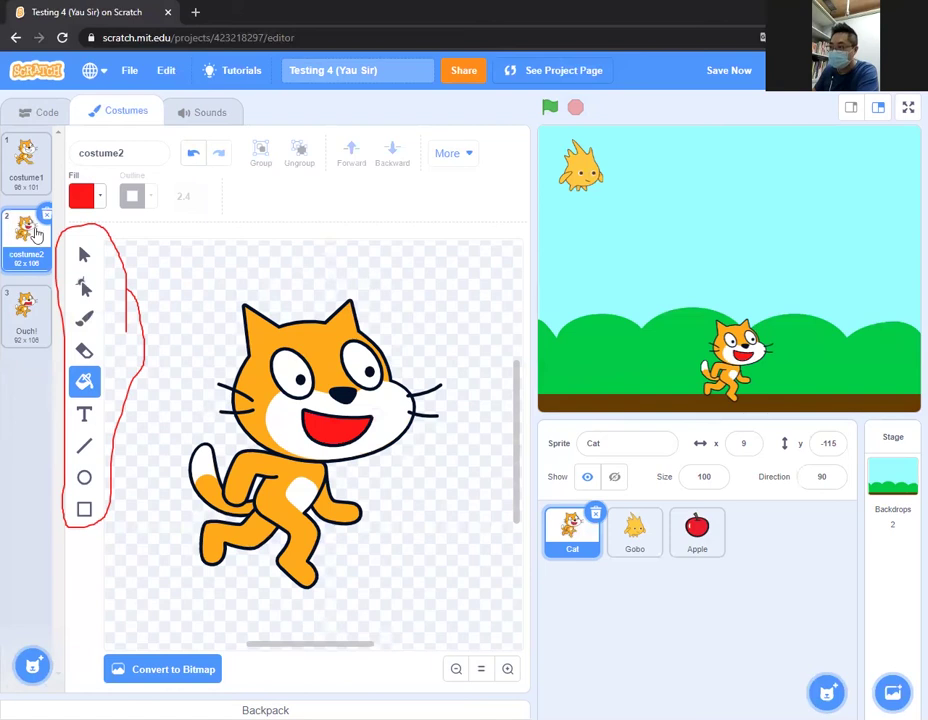
{"action": "left_click", "coordinate": [36, 172]}
{"action": "left_click", "coordinate": [337, 438]}
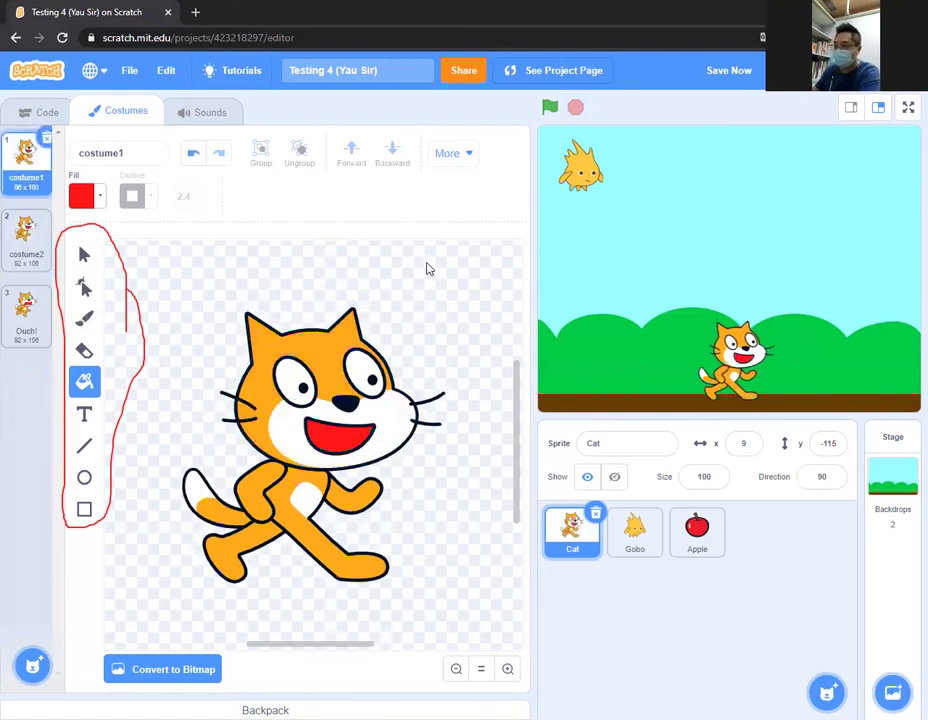
Test the cat's left and right movement on the stage and compare the Ouch! costume with costume1.
{"action": "key", "text": "Left"}
{"action": "key", "text": "Left"}
{"action": "key", "text": "Left"}
{"action": "key", "text": "Right"}
{"action": "key", "text": "Right"}
{"action": "key", "text": "Right"}
{"action": "key", "text": "Right"}
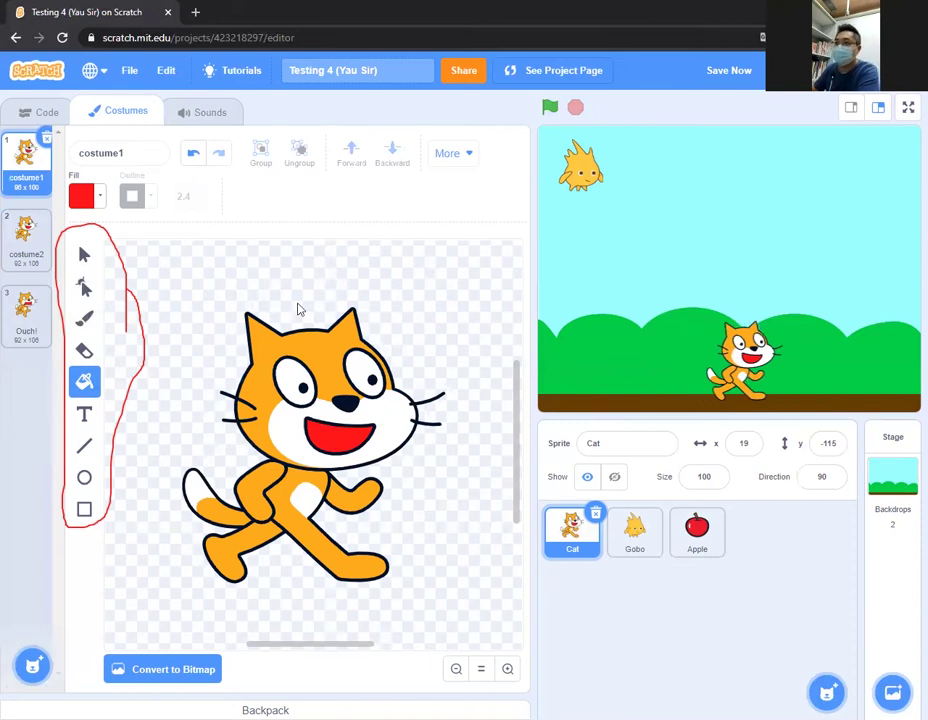
{"action": "left_click", "coordinate": [18, 326]}
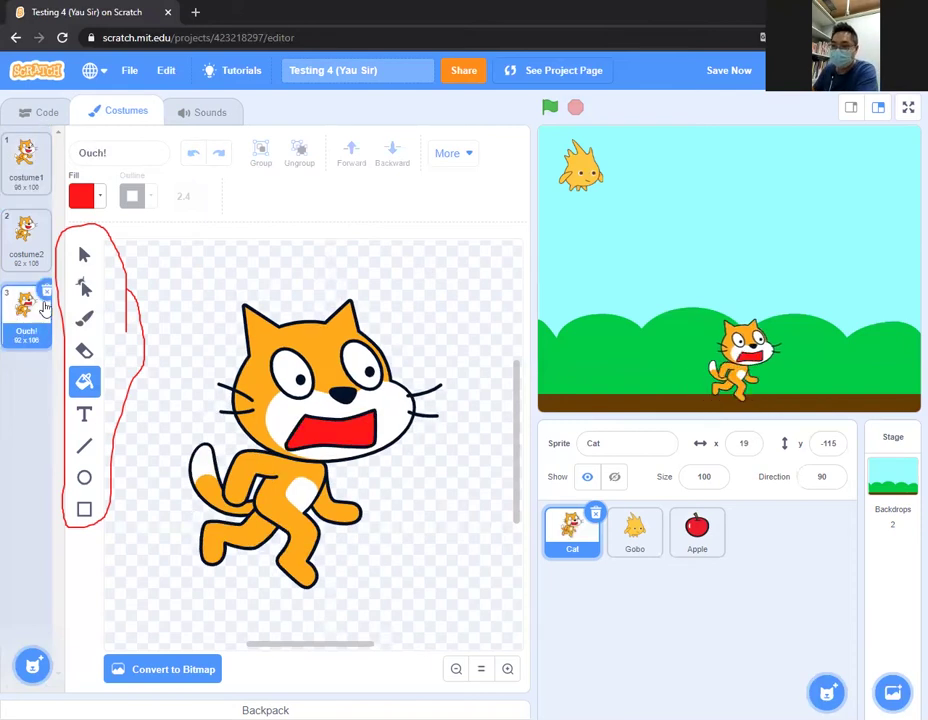
{"action": "left_click", "coordinate": [14, 158]}
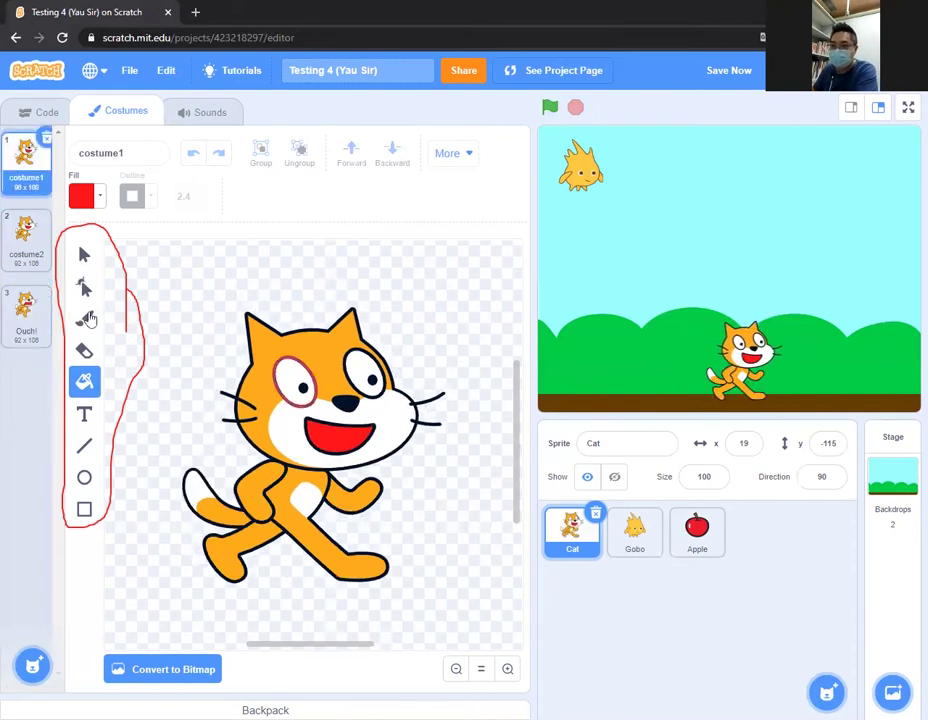
Delete the black pupils from both eyes of the Ouch! costume.
{"action": "left_click", "coordinate": [24, 316]}
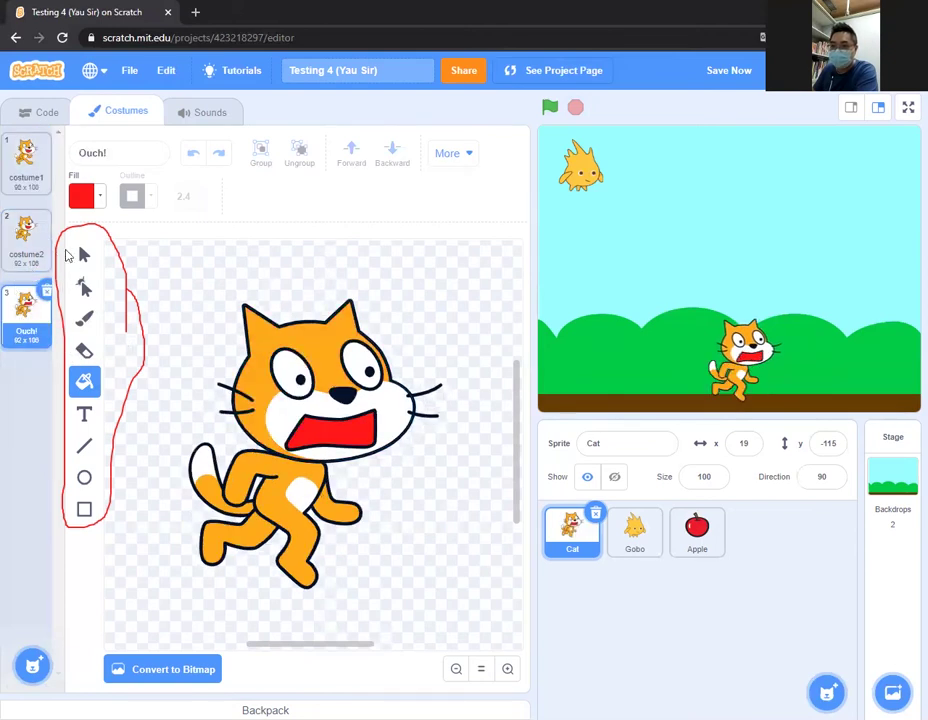
{"action": "left_click", "coordinate": [88, 264]}
{"action": "left_click", "coordinate": [305, 383]}
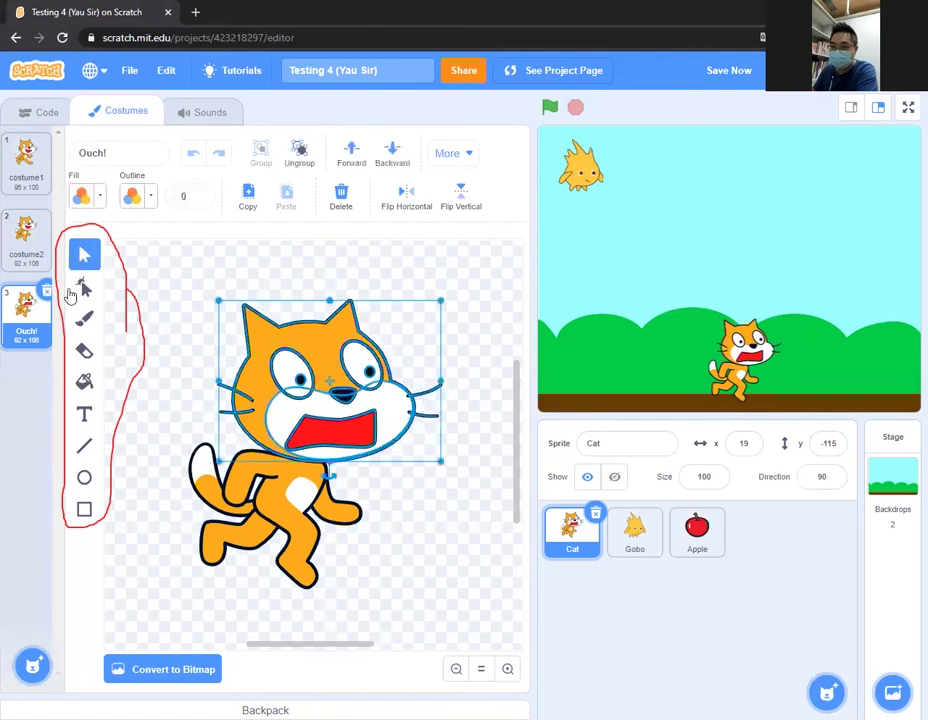
{"action": "left_click", "coordinate": [82, 288]}
{"action": "left_click", "coordinate": [310, 369]}
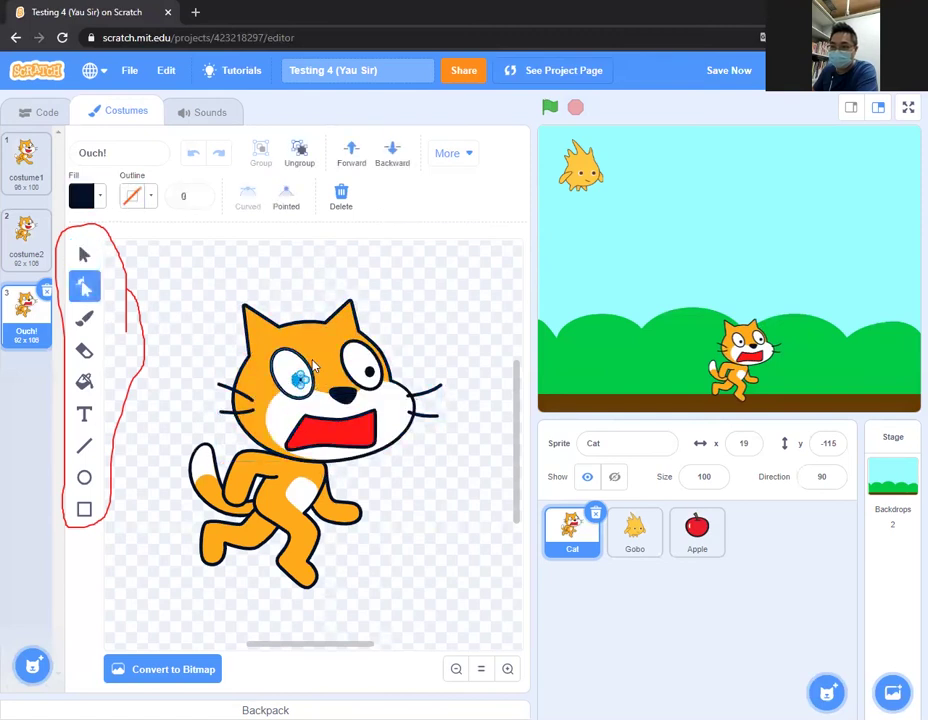
{"action": "key", "text": "Delete"}
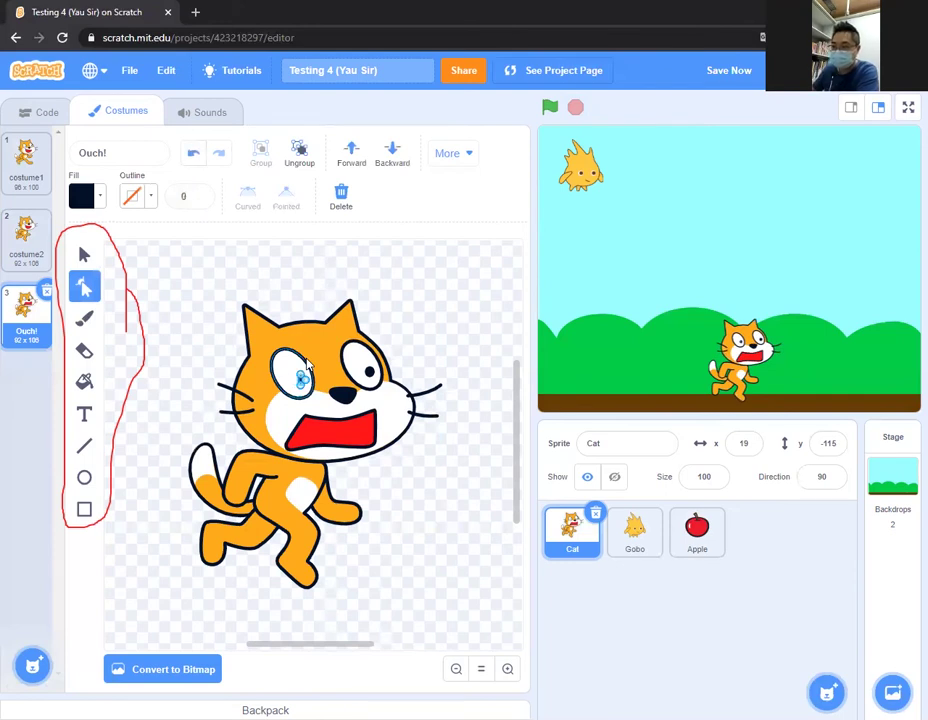
{"action": "key", "text": "Delete"}
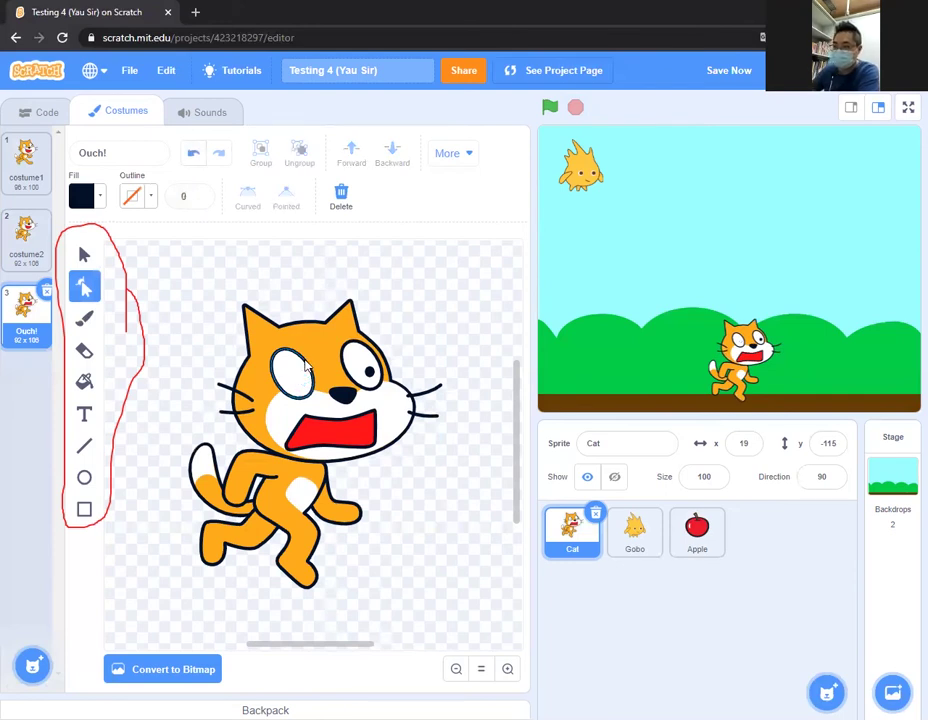
{"action": "left_click", "coordinate": [369, 371]}
{"action": "key", "text": "Delete"}
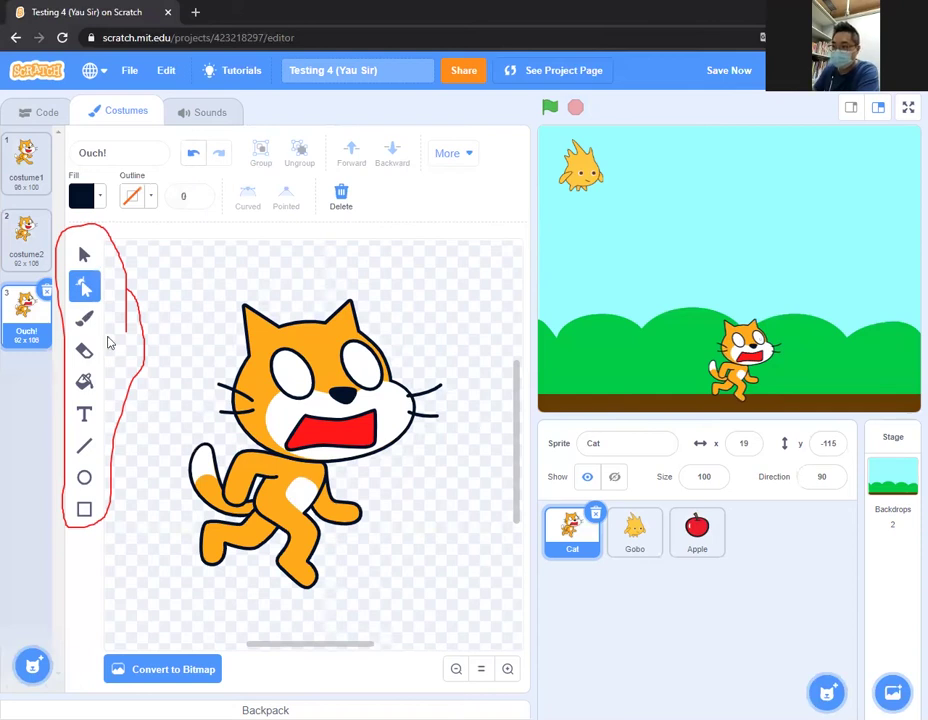
Add three dark Sans Serif "X" letters to the Ouch! costume: over the cat's forehead, beside its head and above its head.
{"action": "left_click", "coordinate": [83, 416]}
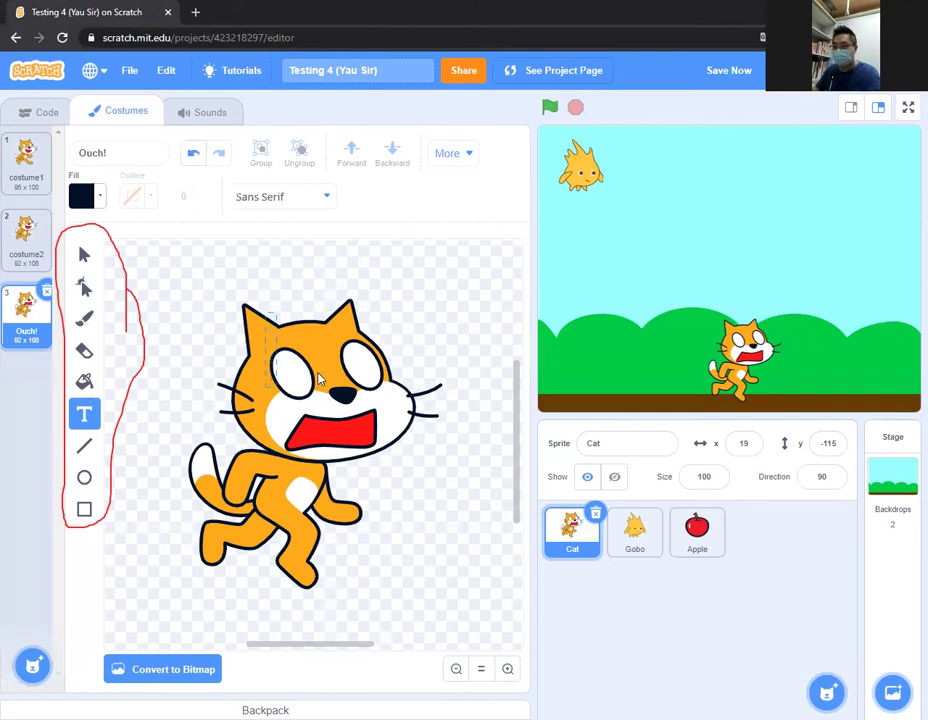
{"action": "type", "text": "X"}
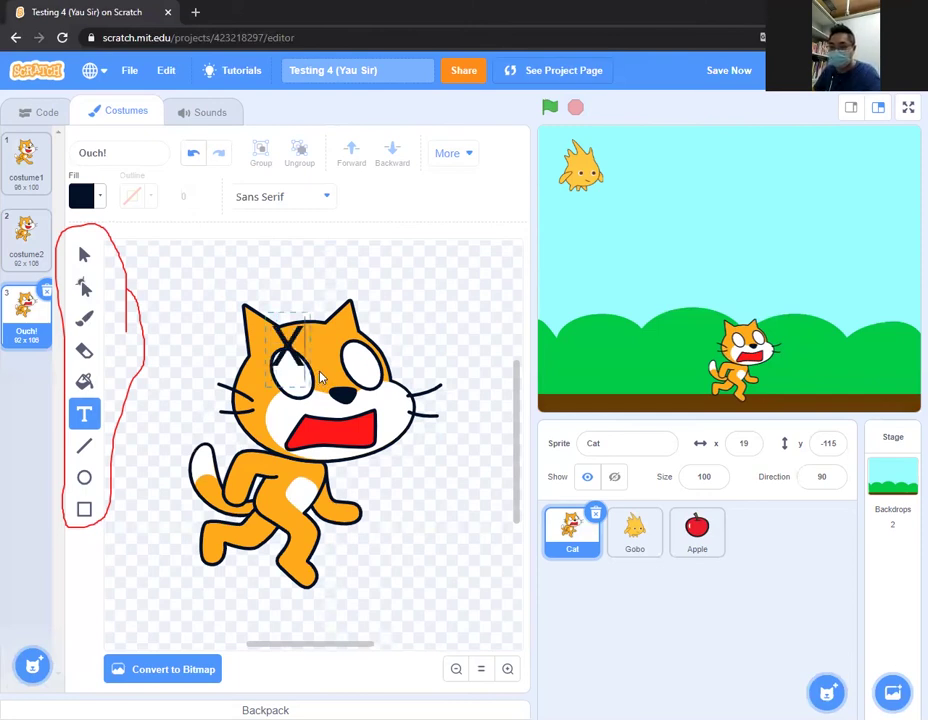
{"action": "left_click", "coordinate": [397, 343]}
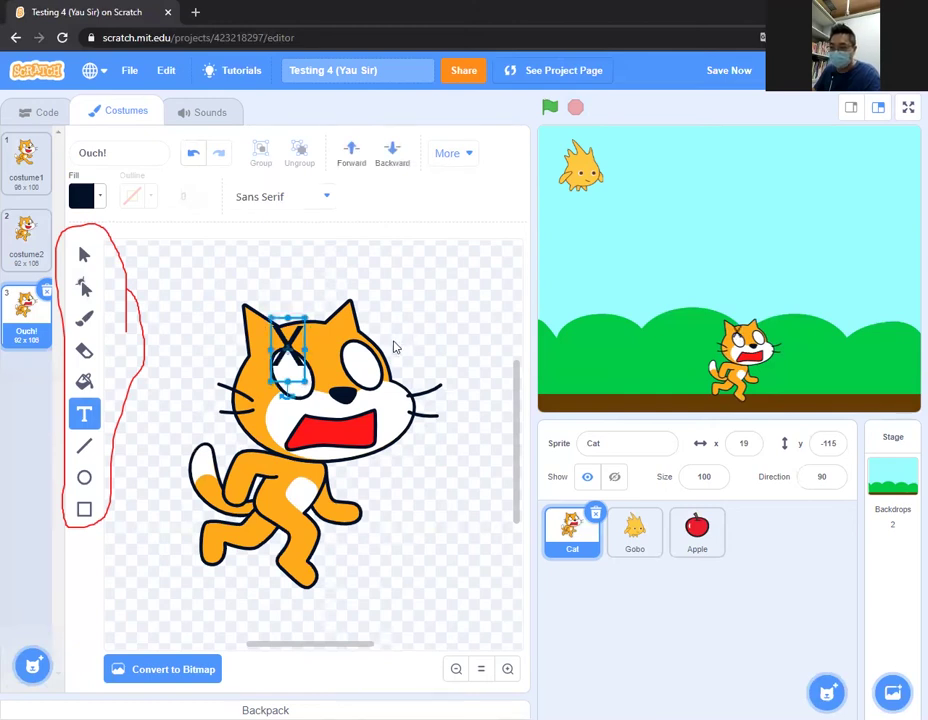
{"action": "left_click", "coordinate": [390, 333]}
{"action": "type", "text": "X"}
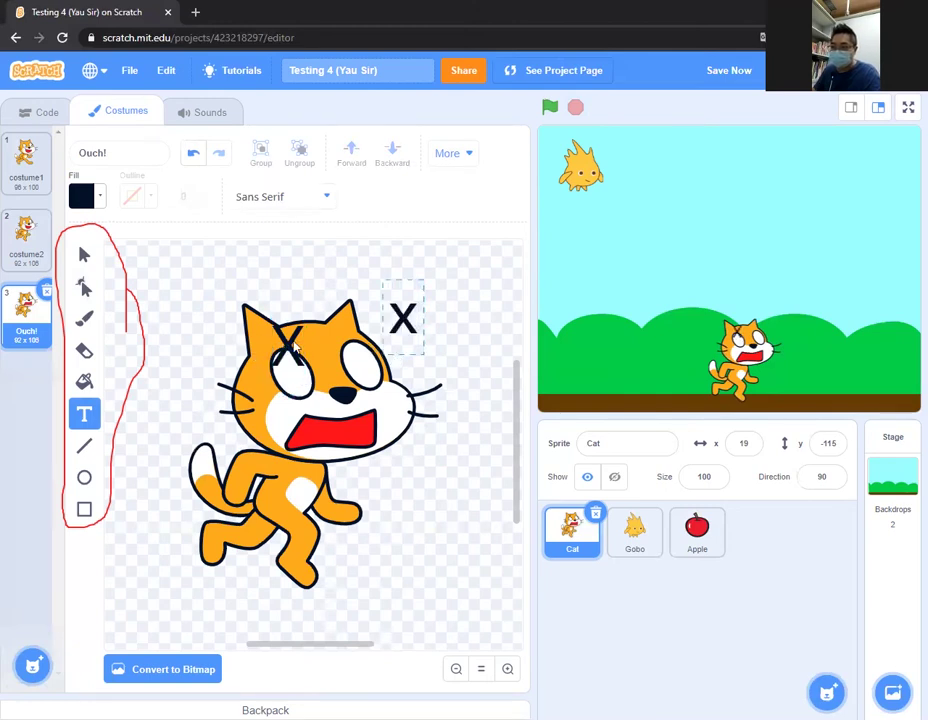
{"action": "left_click", "coordinate": [284, 284]}
{"action": "left_click", "coordinate": [286, 288]}
{"action": "type", "text": "X"}
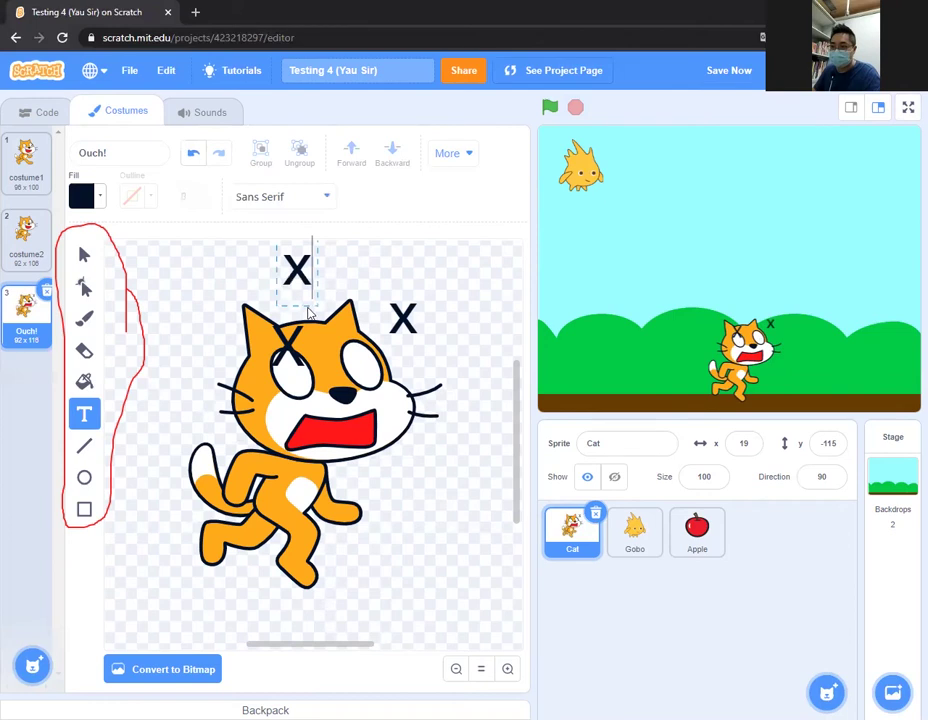
Delete the oversized X overlapping the cat's forehead and eye.
{"action": "left_click", "coordinate": [305, 375]}
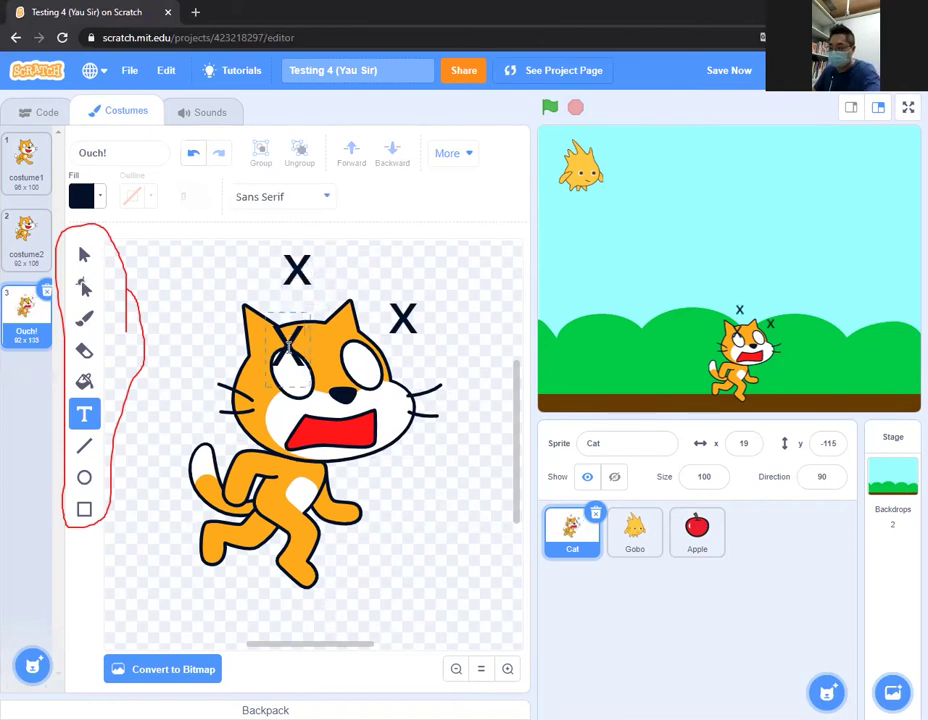
{"action": "left_click", "coordinate": [268, 324]}
{"action": "left_click", "coordinate": [84, 256]}
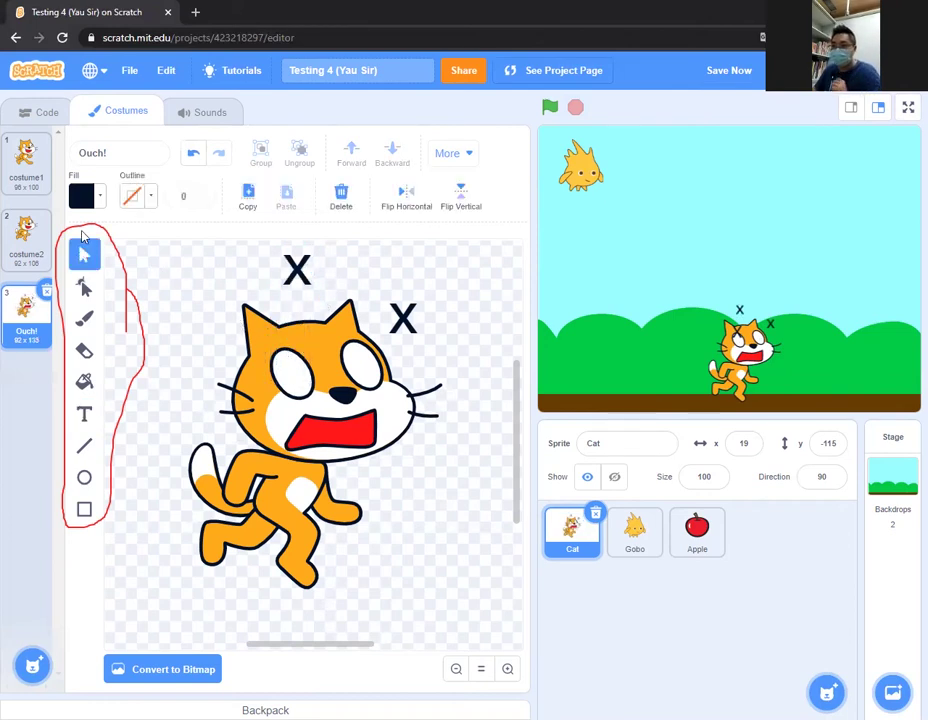
Move the two remaining X letters into the cat's empty eyes, one in each.
{"action": "left_click", "coordinate": [297, 270]}
{"action": "left_click_drag", "start_coordinate": [297, 270], "coordinate": [288, 374]}
{"action": "left_click", "coordinate": [402, 318]}
{"action": "left_click_drag", "start_coordinate": [402, 318], "coordinate": [367, 379]}
{"action": "left_click", "coordinate": [442, 330]}
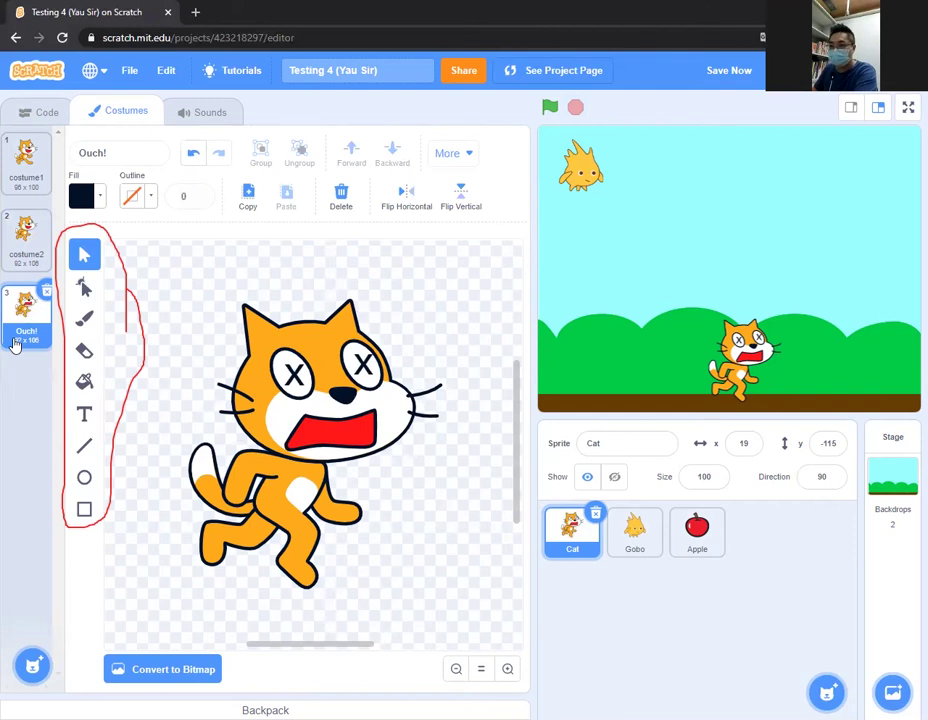
Compare the finished Ouch! costume with costume2 and costume1.
{"action": "left_click", "coordinate": [24, 262]}
{"action": "left_click", "coordinate": [34, 340]}
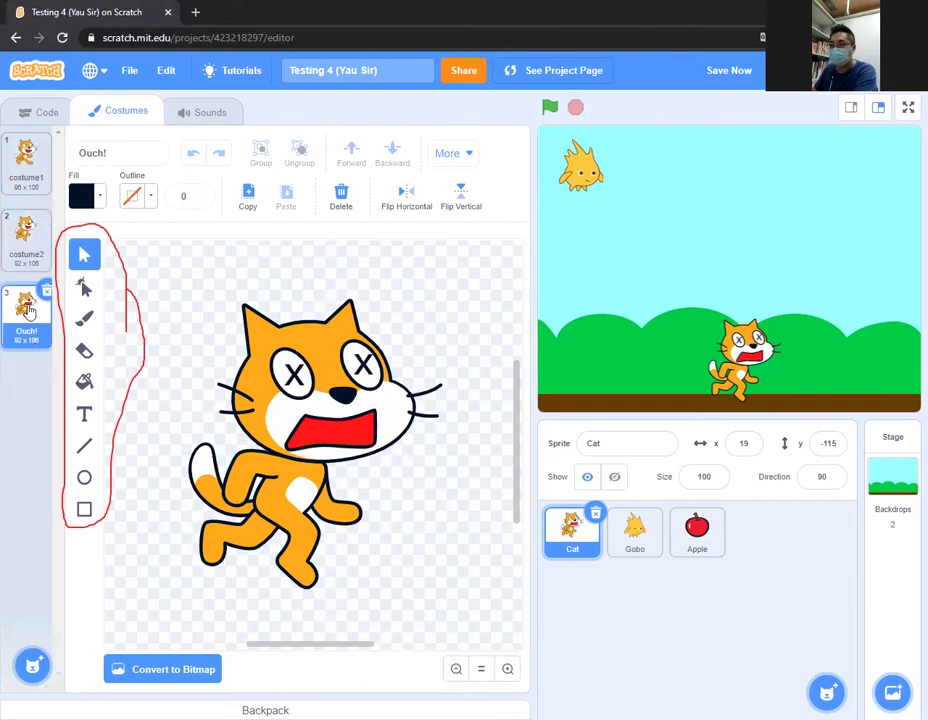
{"action": "left_click", "coordinate": [27, 215]}
{"action": "left_click", "coordinate": [22, 160]}
Fill the mouths of costume2 and costume1 with white.
{"action": "left_click", "coordinate": [25, 232]}
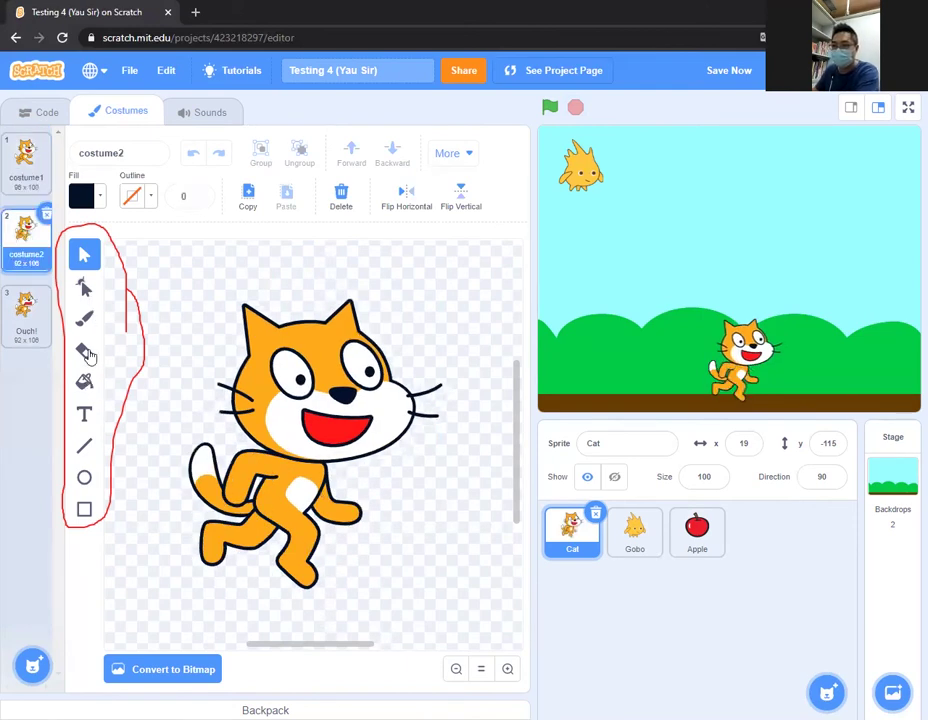
{"action": "left_click", "coordinate": [84, 381]}
{"action": "left_click", "coordinate": [96, 205]}
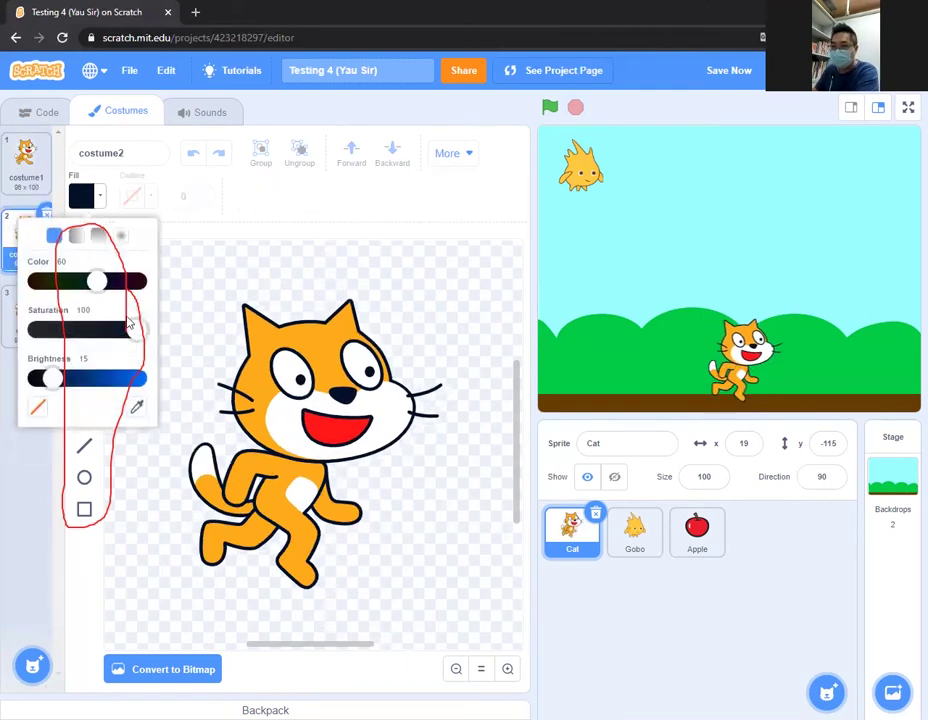
{"action": "left_click_drag", "start_coordinate": [134, 330], "coordinate": [37, 330]}
{"action": "left_click_drag", "start_coordinate": [50, 378], "coordinate": [340, 443]}
{"action": "left_click", "coordinate": [340, 443]}
{"action": "left_click", "coordinate": [25, 160]}
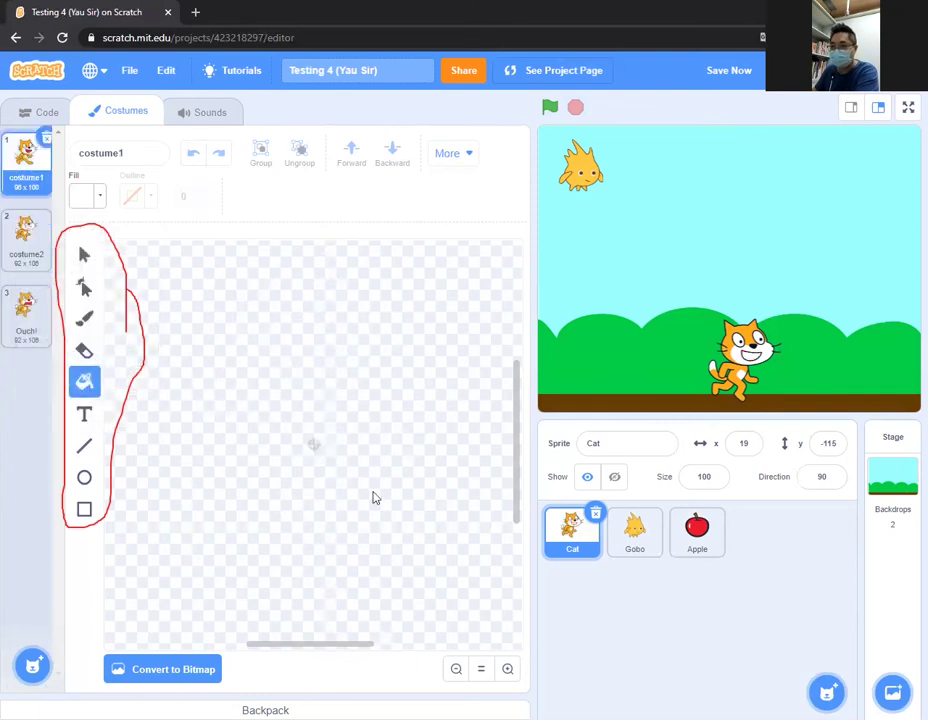
Look through the Ouch!, costume2 and costume1 costumes to check their faces.
{"action": "left_click", "coordinate": [29, 317]}
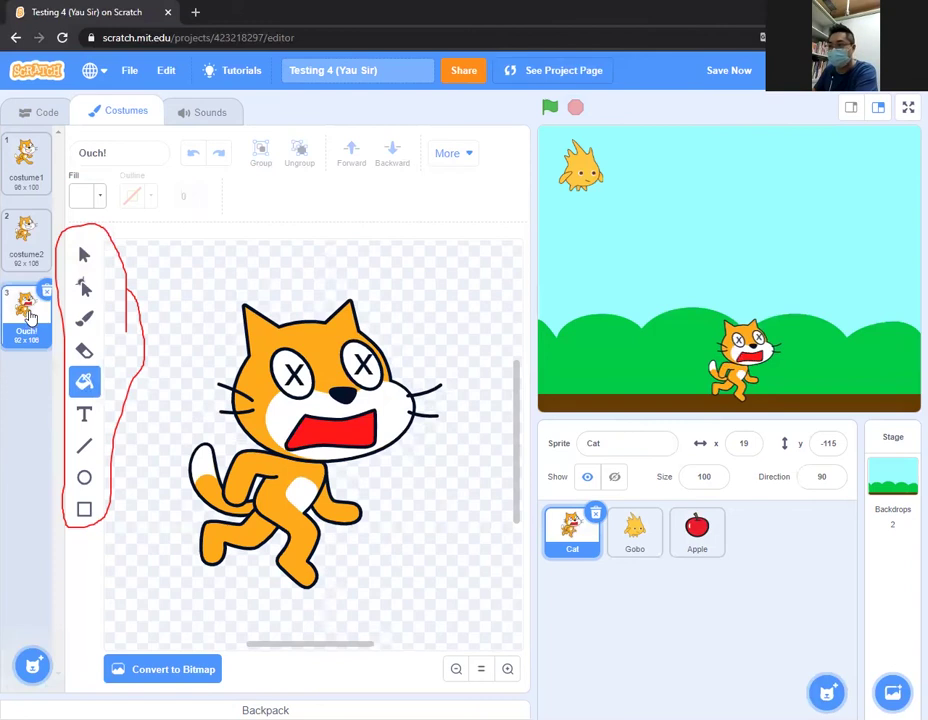
{"action": "left_click", "coordinate": [25, 232]}
{"action": "left_click", "coordinate": [26, 155]}
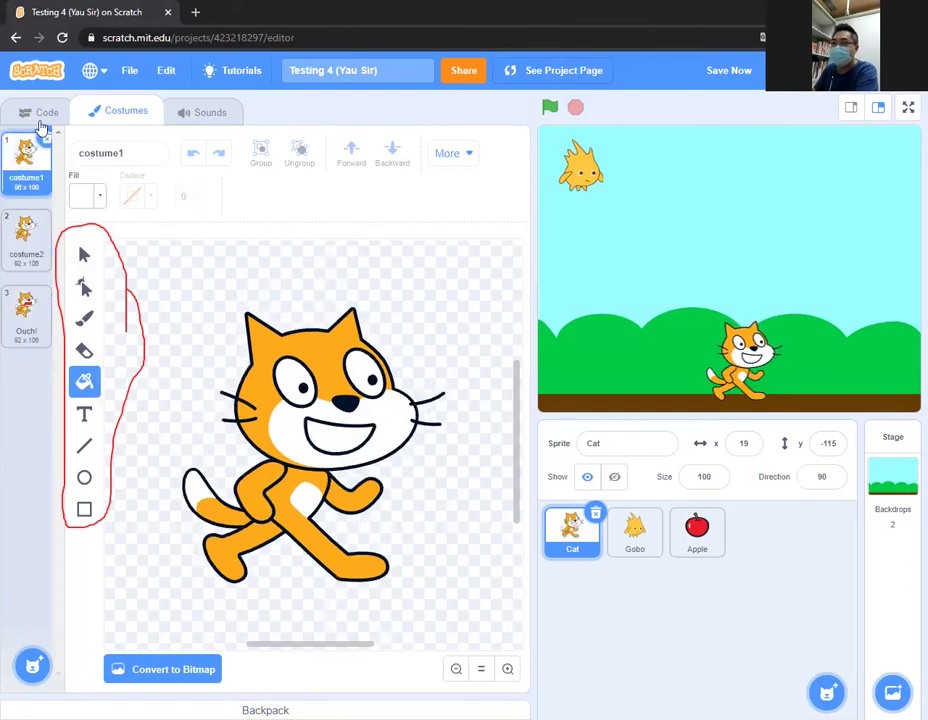
{"action": "key", "text": "Escape"}
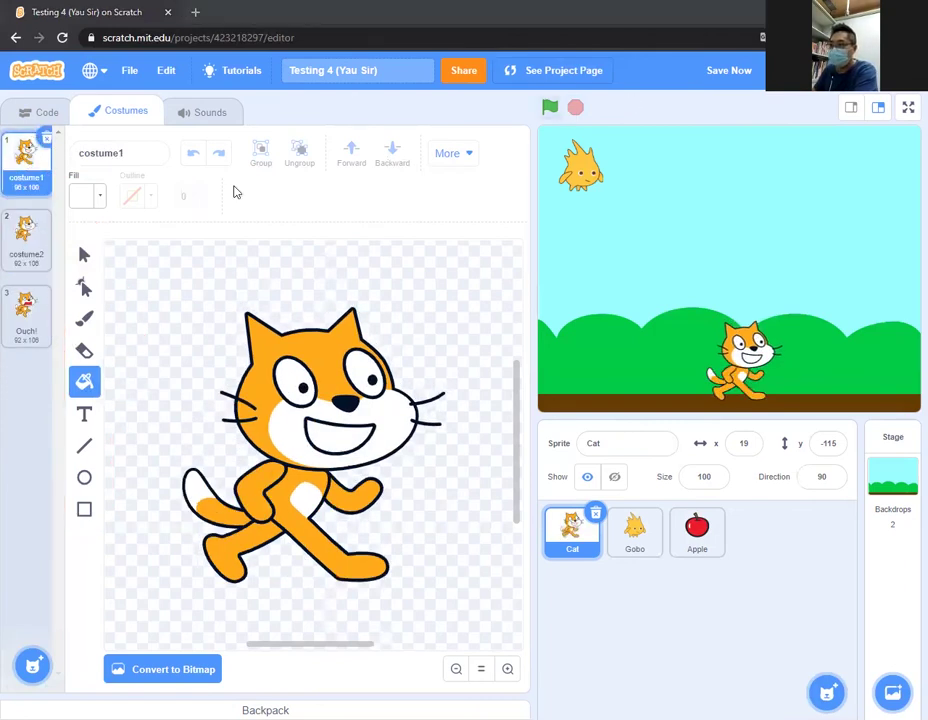
Run the game from the Cat's scripts to watch its costume animation, and stop it.
{"action": "left_click", "coordinate": [47, 114]}
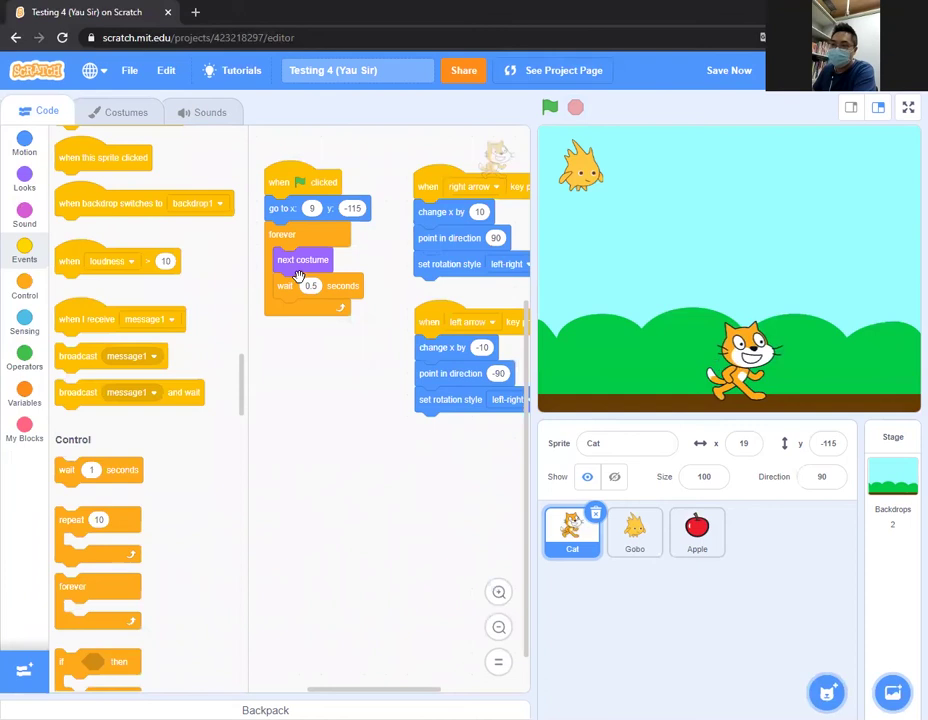
{"action": "left_click", "coordinate": [308, 181]}
{"action": "left_click", "coordinate": [550, 107]}
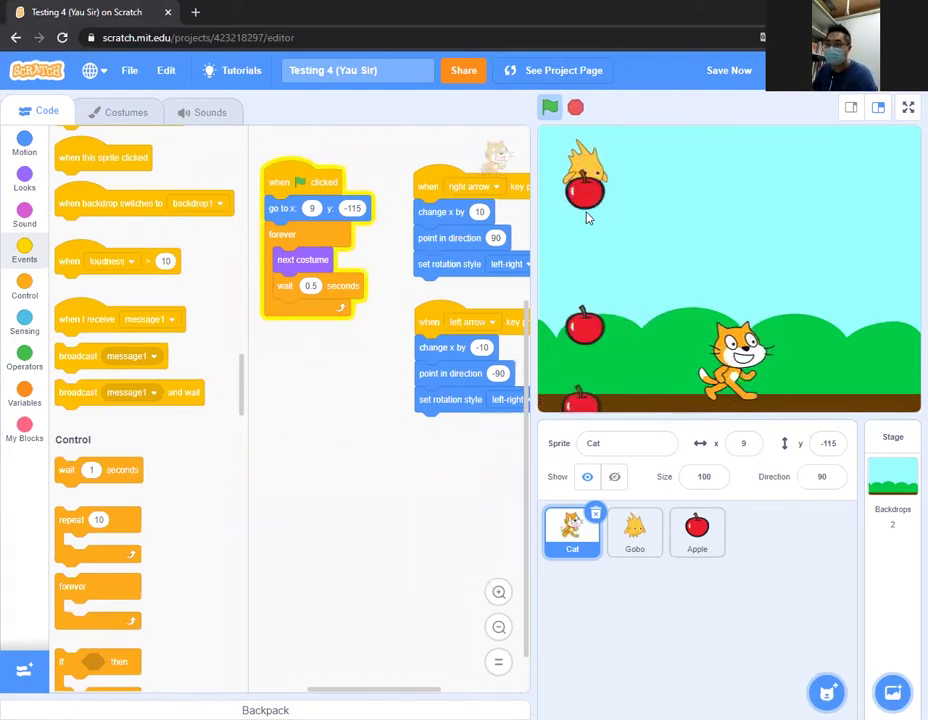
{"action": "left_click", "coordinate": [579, 107]}
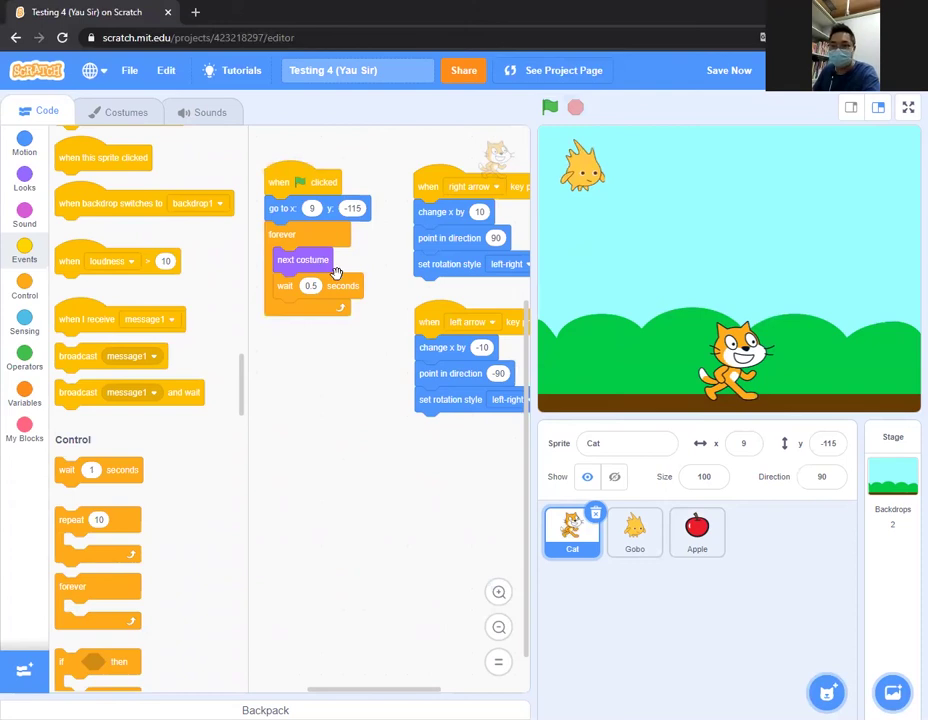
Check the Cat's three costumes against the next costume block in its forever loop.
{"action": "left_click", "coordinate": [127, 116]}
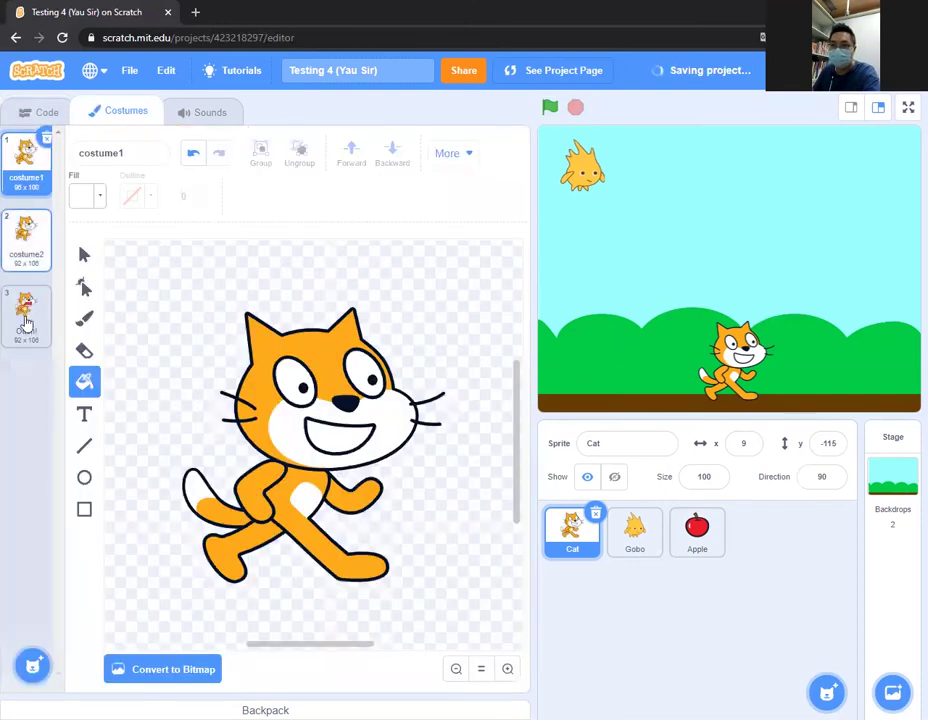
{"action": "left_click", "coordinate": [29, 110]}
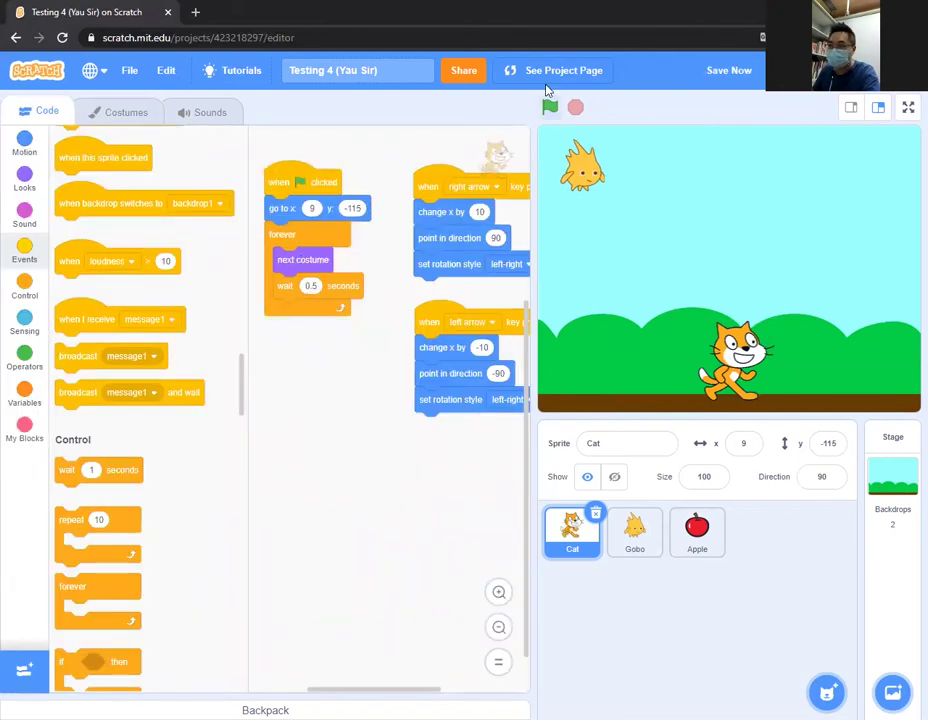
{"action": "left_click_drag", "start_coordinate": [350, 250], "coordinate": [322, 299]}
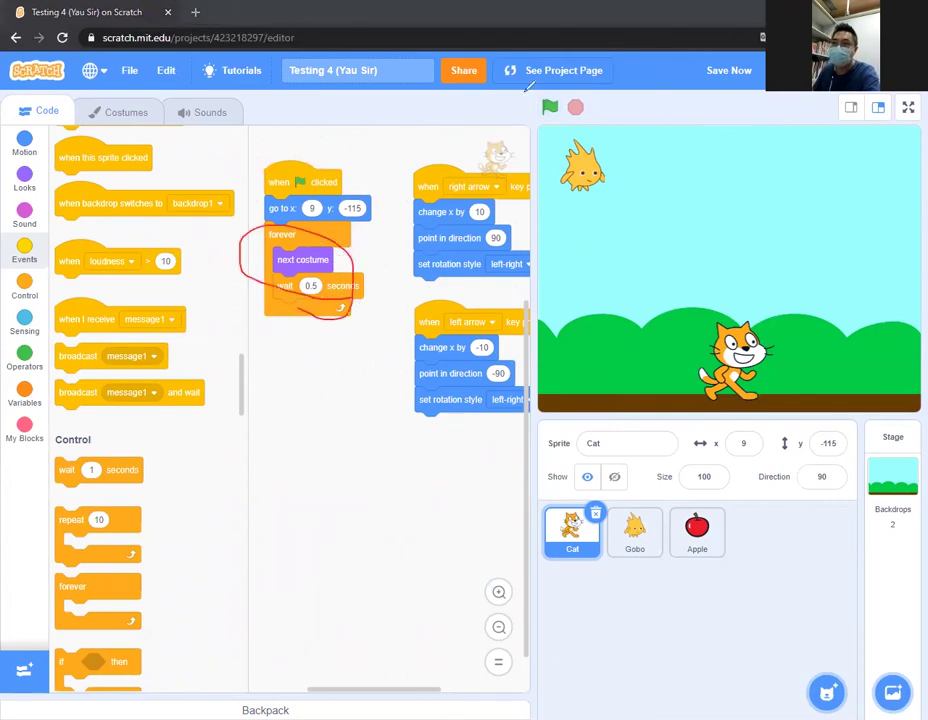
{"action": "key", "text": "Escape"}
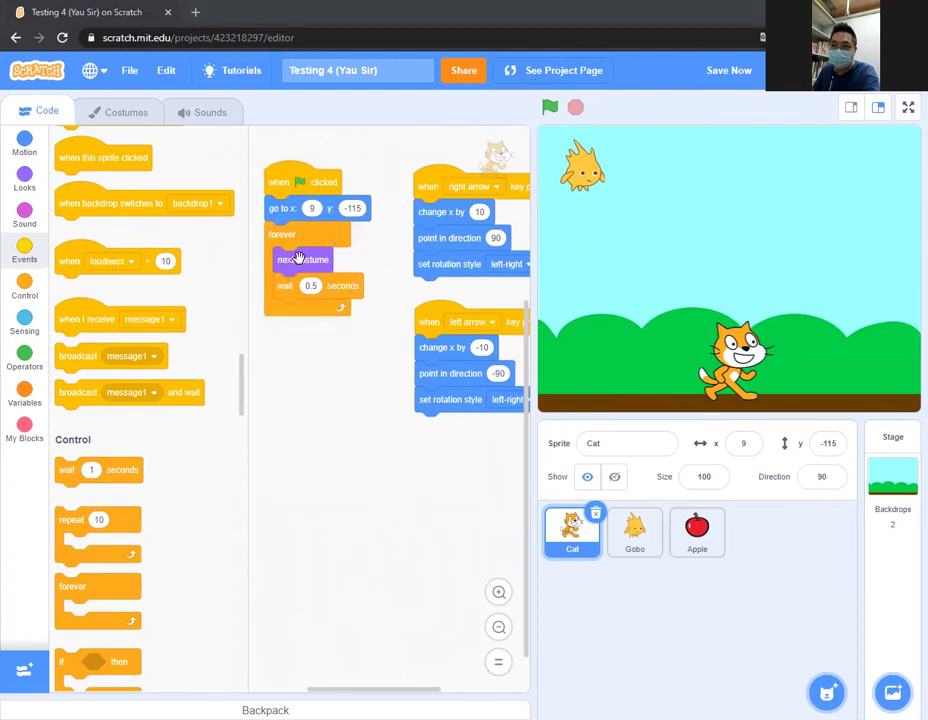
Pull the next costume and wait blocks out of the Cat's forever loop and insert a switch costume to costume1 block.
{"action": "left_click_drag", "start_coordinate": [301, 258], "coordinate": [300, 386]}
{"action": "left_click", "coordinate": [25, 178]}
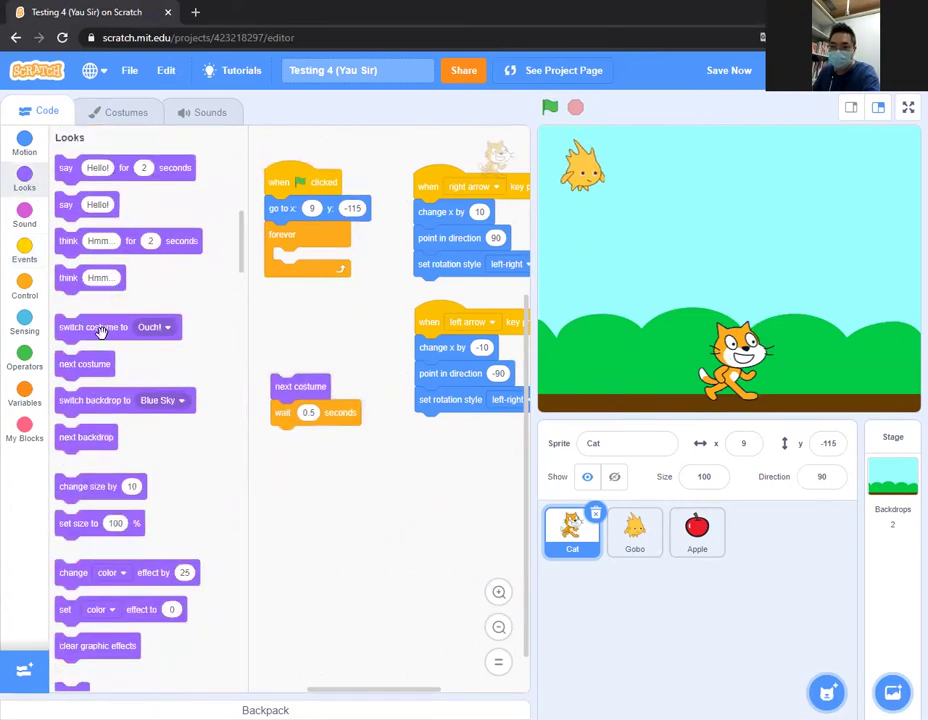
{"action": "left_click_drag", "start_coordinate": [86, 333], "coordinate": [296, 269]}
{"action": "left_click", "coordinate": [369, 261]}
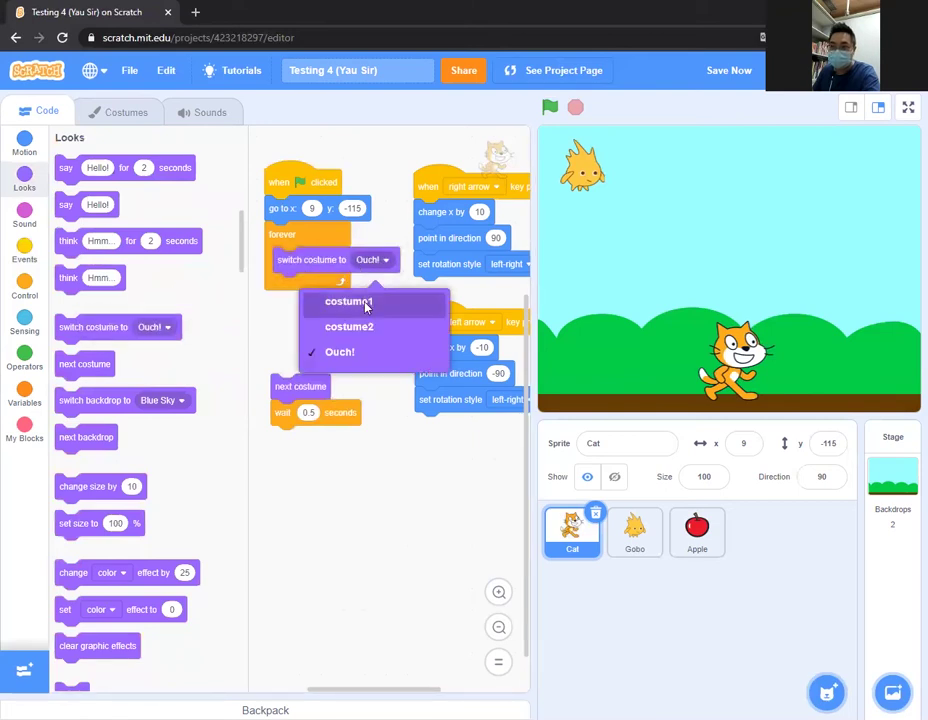
{"action": "left_click", "coordinate": [365, 306]}
Put the 0.5-second wait back below the costume1 block and add a switch costume to costume2 block beneath it.
{"action": "left_click_drag", "start_coordinate": [282, 418], "coordinate": [291, 308]}
{"action": "left_click_drag", "start_coordinate": [100, 331], "coordinate": [323, 314]}
{"action": "left_click", "coordinate": [372, 312]}
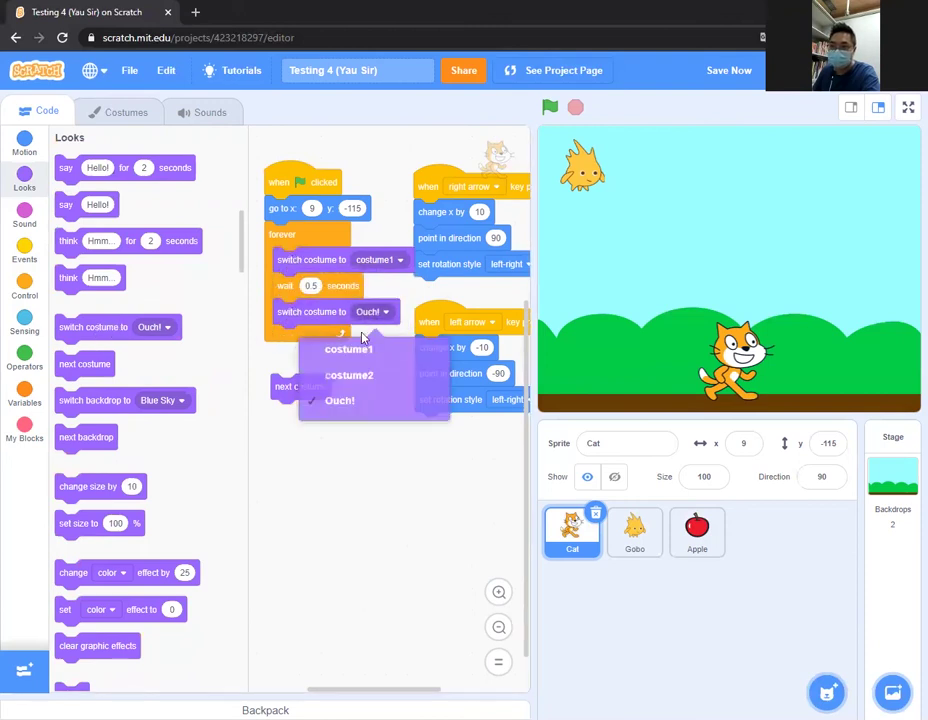
{"action": "left_click", "coordinate": [312, 378]}
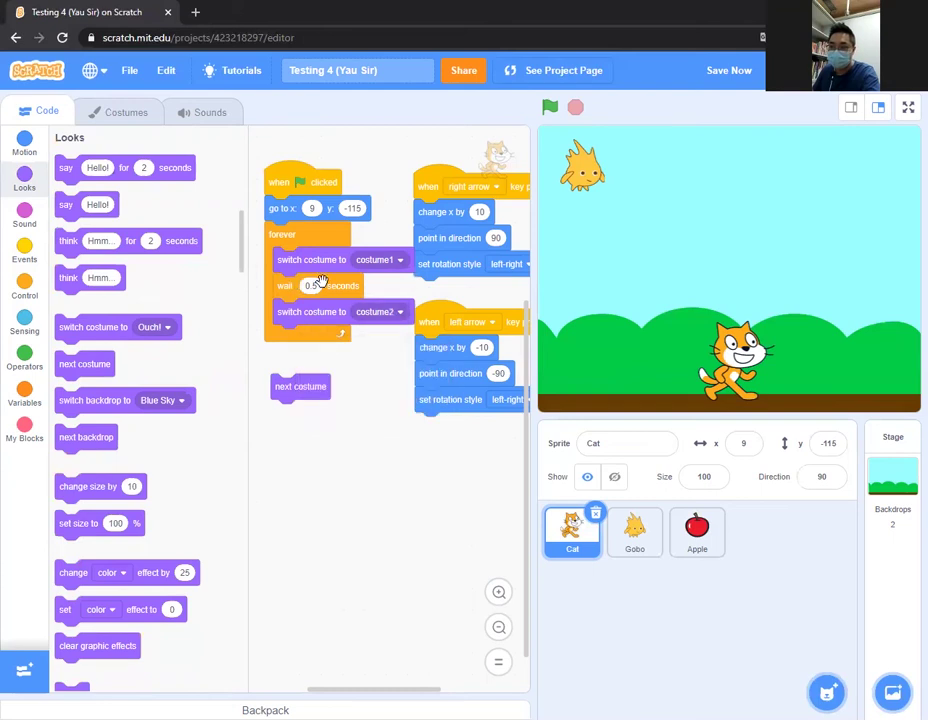
Add a 0.5-second wait after the costume2 block in the forever loop and delete the loose next costume block.
{"action": "left_click", "coordinate": [25, 284]}
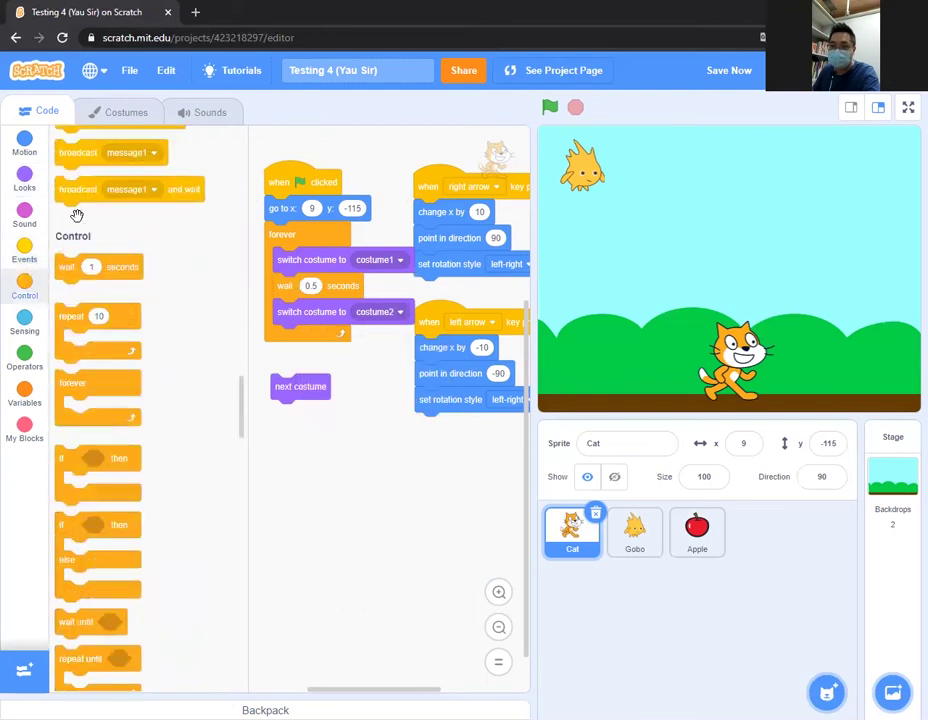
{"action": "left_click_drag", "start_coordinate": [70, 172], "coordinate": [335, 352]}
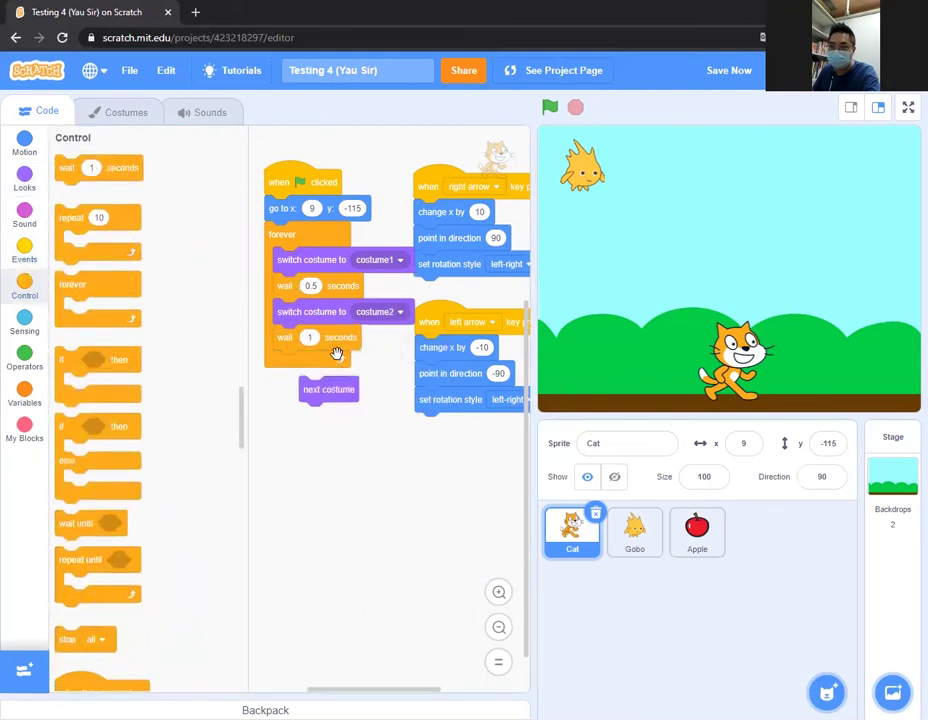
{"action": "left_click", "coordinate": [309, 337]}
{"action": "type", "text": "0.5"}
{"action": "left_click_drag", "start_coordinate": [310, 392], "coordinate": [228, 470]}
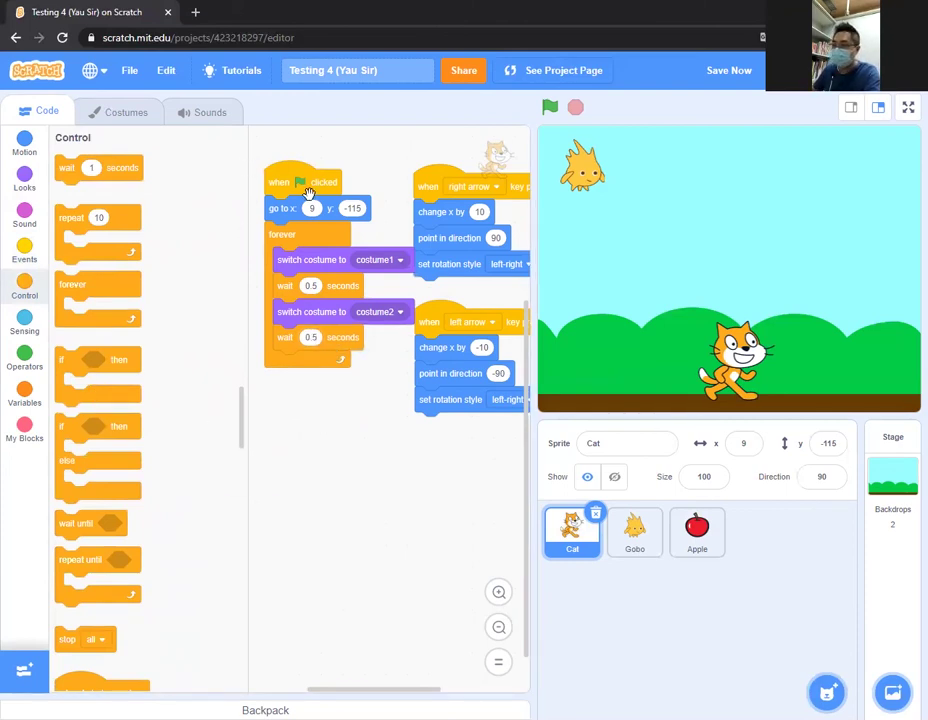
Run the game to check how the Cat animates with the rebuilt forever loop, and stop it.
{"action": "left_click_drag", "start_coordinate": [296, 182], "coordinate": [292, 180]}
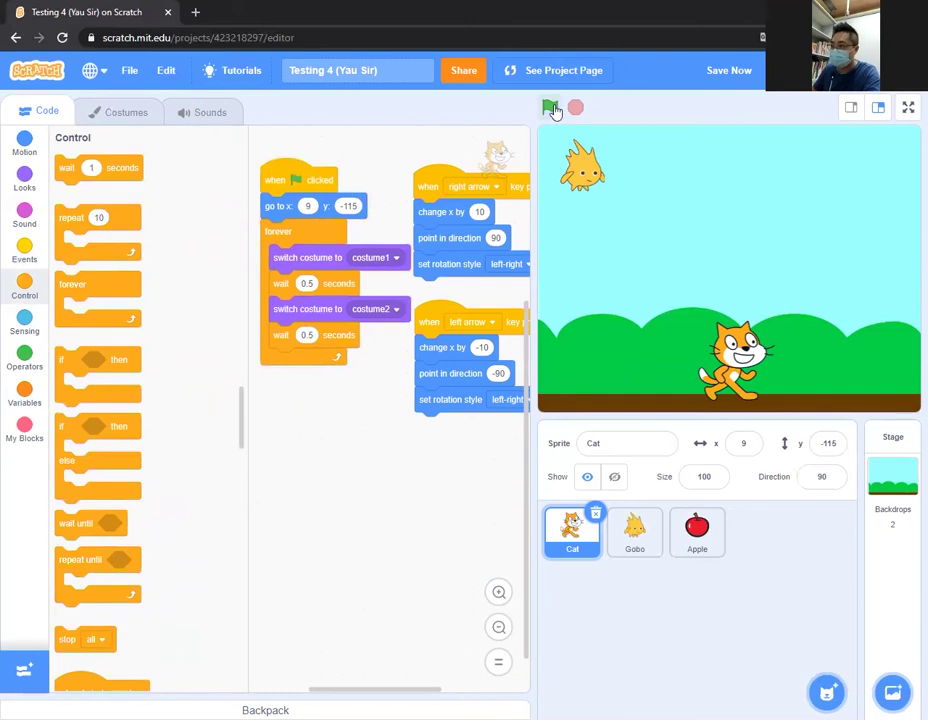
{"action": "left_click", "coordinate": [550, 108]}
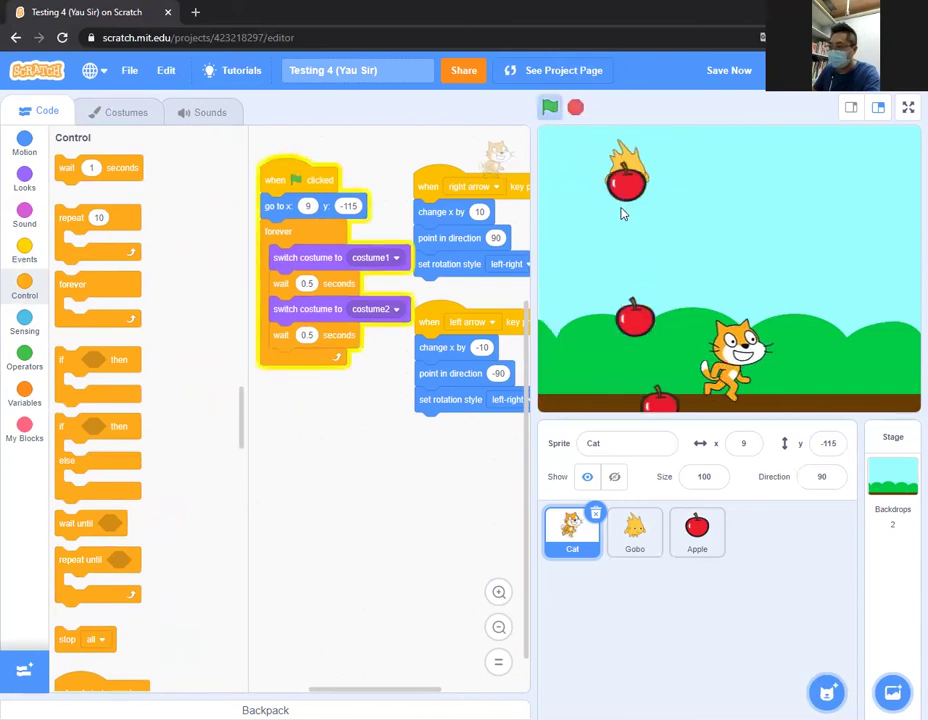
{"action": "left_click", "coordinate": [575, 107]}
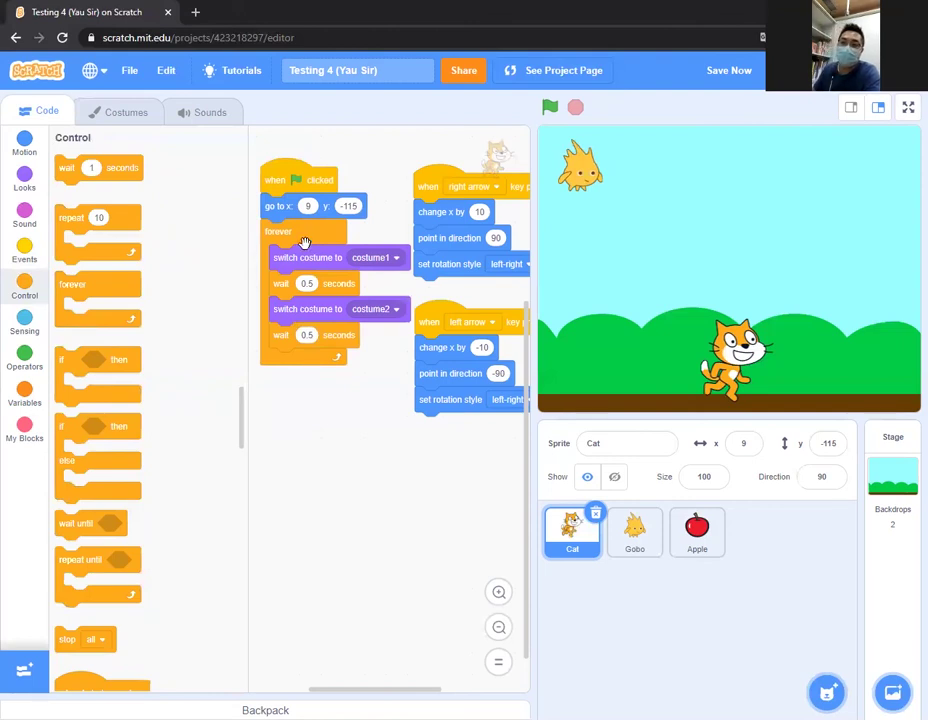
Show the Sensing blocks available for the Cat's scripts.
{"action": "left_click", "coordinate": [24, 320]}
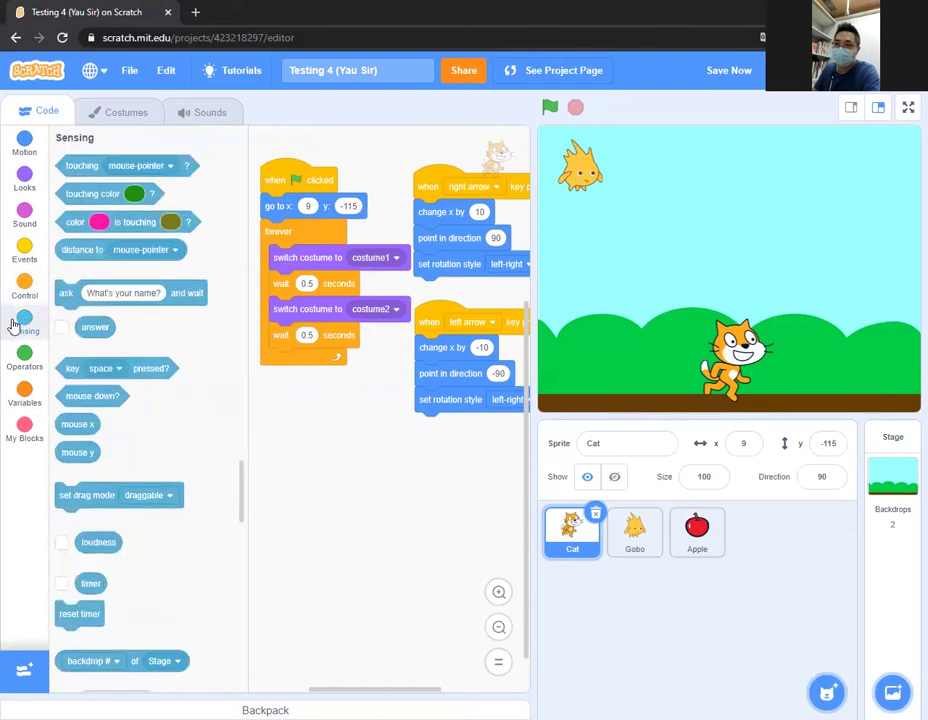